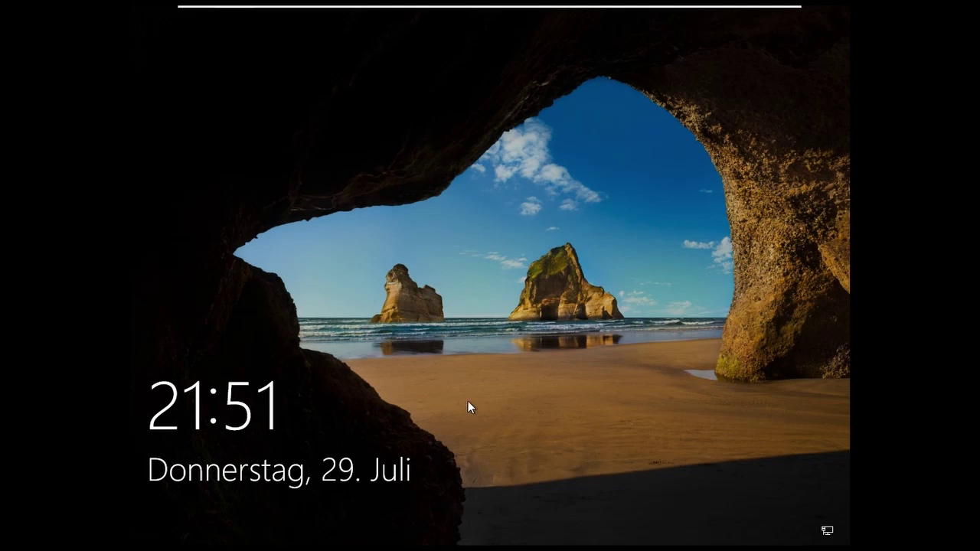
Shut down the computer from the Windows sign-in screen
left_click(467, 401)
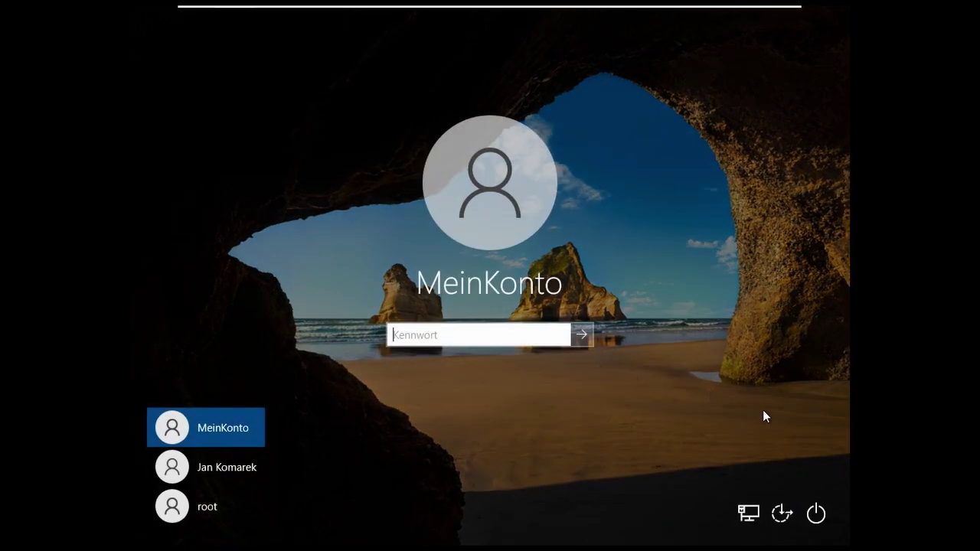
left_click(816, 520)
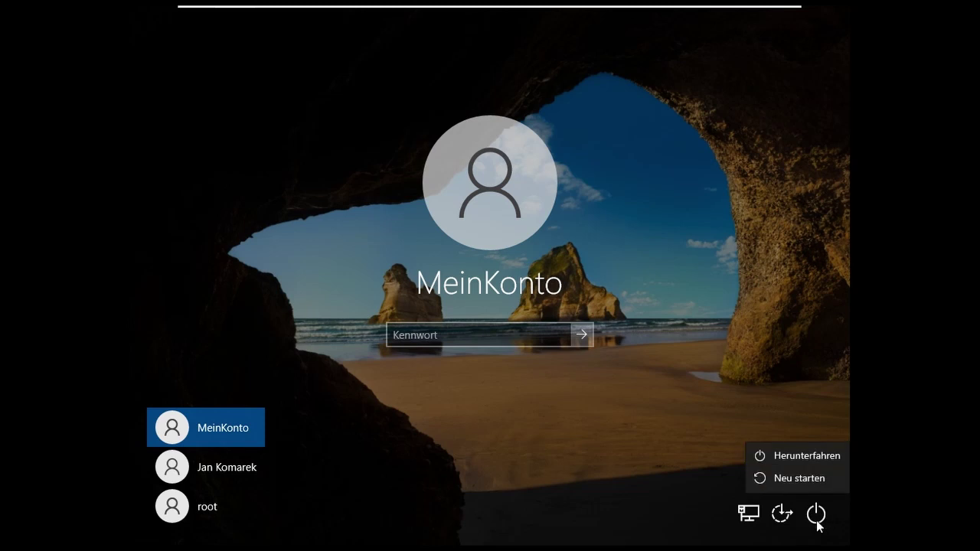
left_click(813, 456)
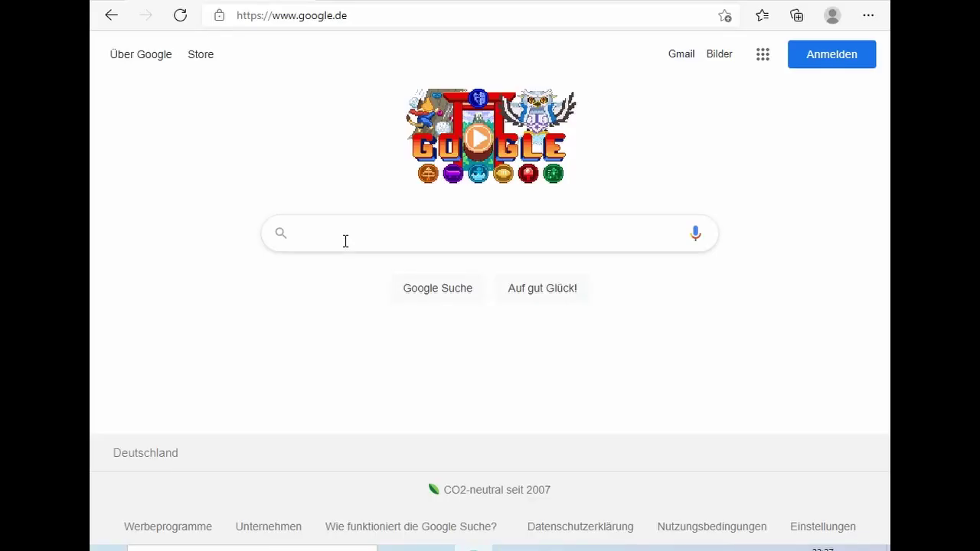
Search Google for "lazesoft" and open the official Lazesoft website without translating it
type("laze")
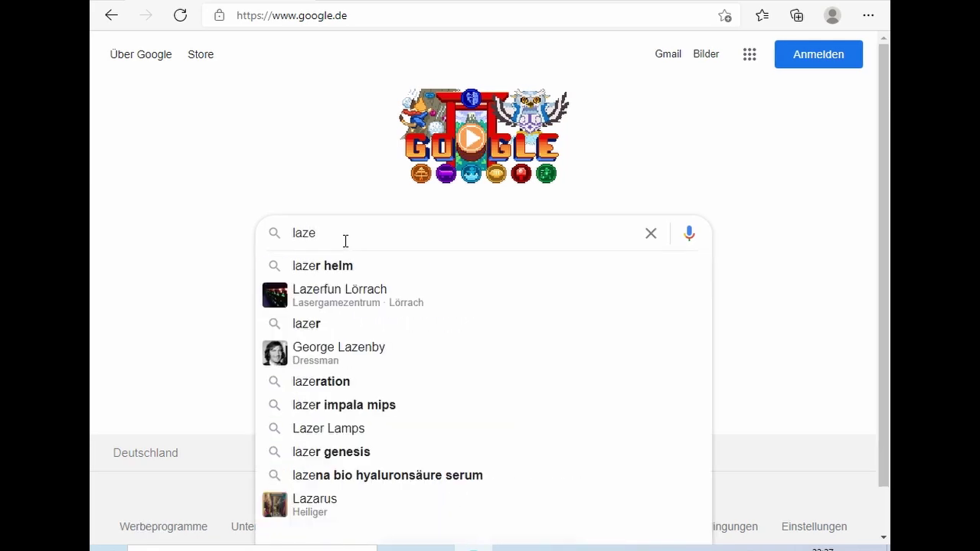
type("soft#")
key("BackSpace")
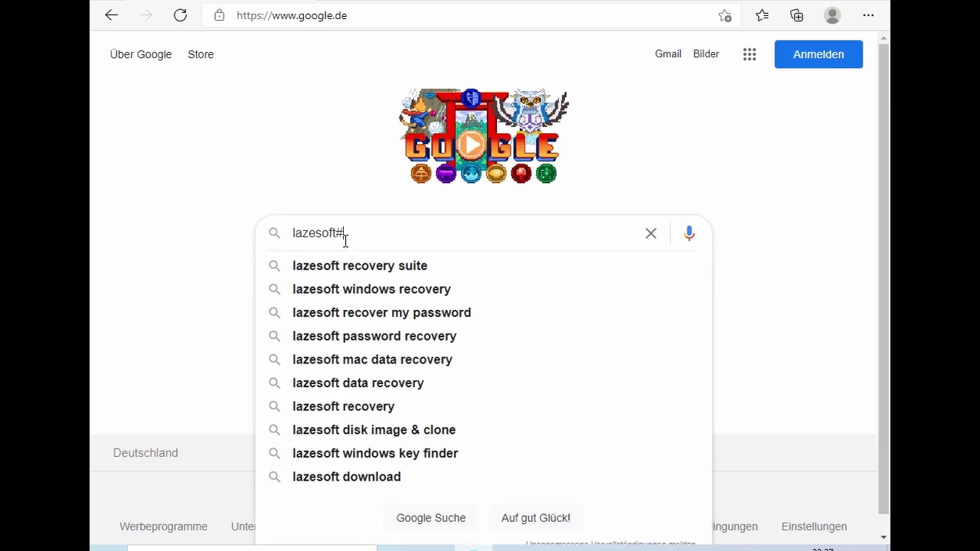
key("Return")
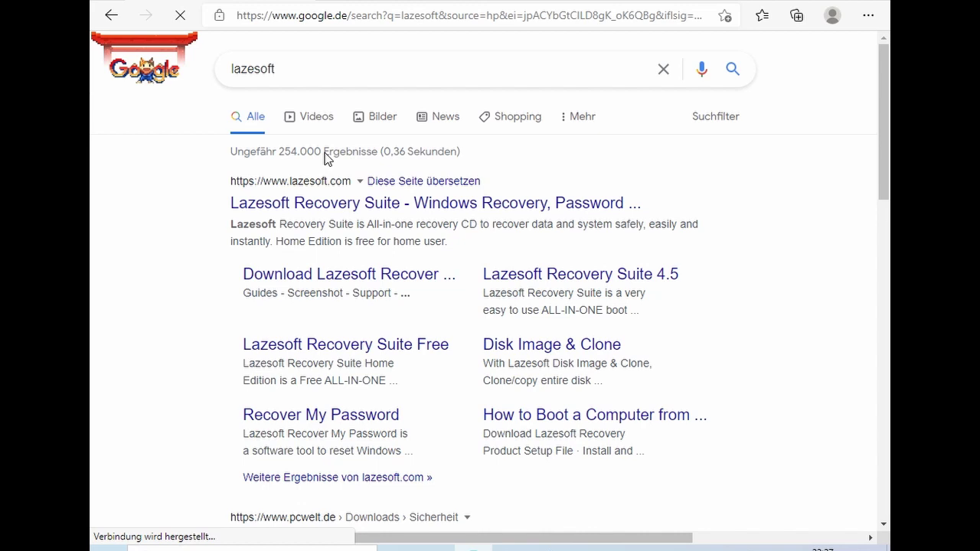
left_click(318, 208)
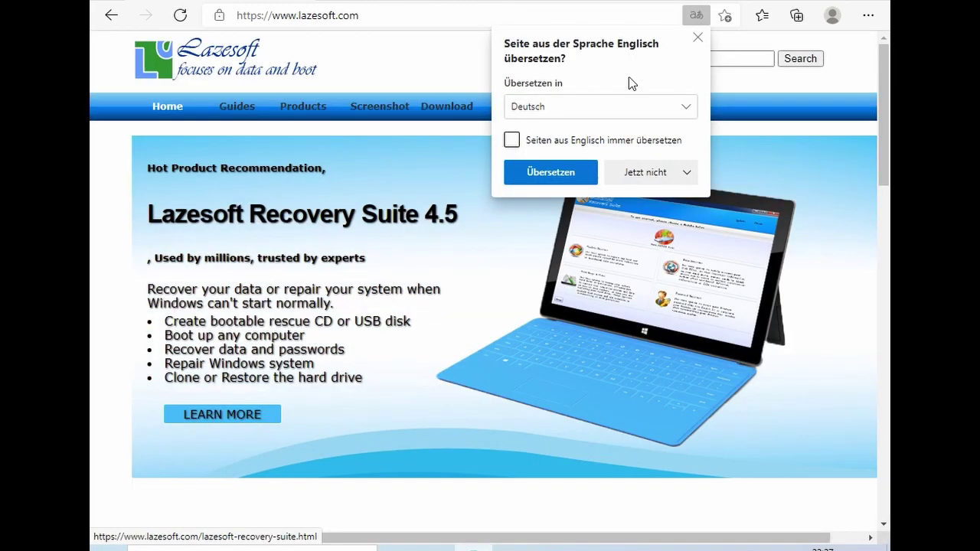
left_click(697, 36)
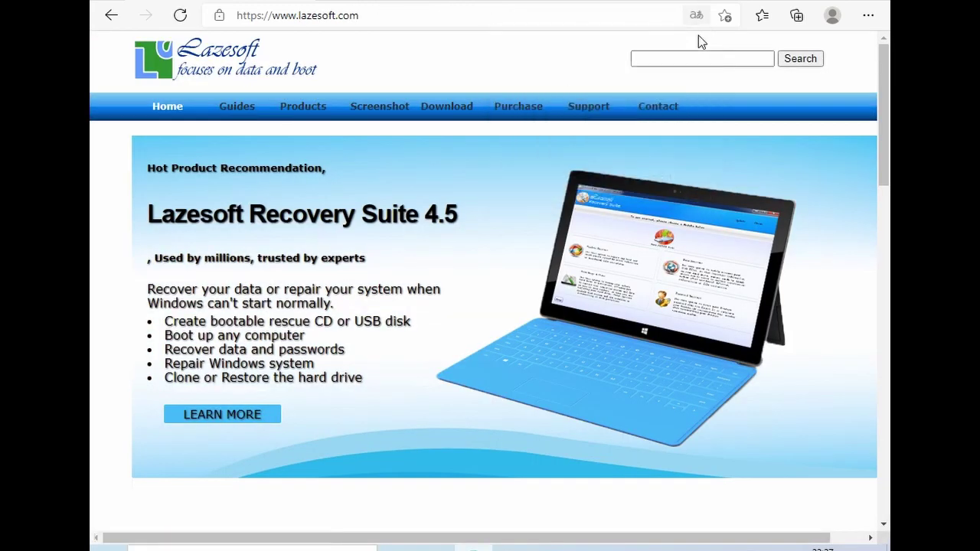
Download the free Lazesoft Recovery Suite 4.5 Home Edition and close the browser
left_click(431, 109)
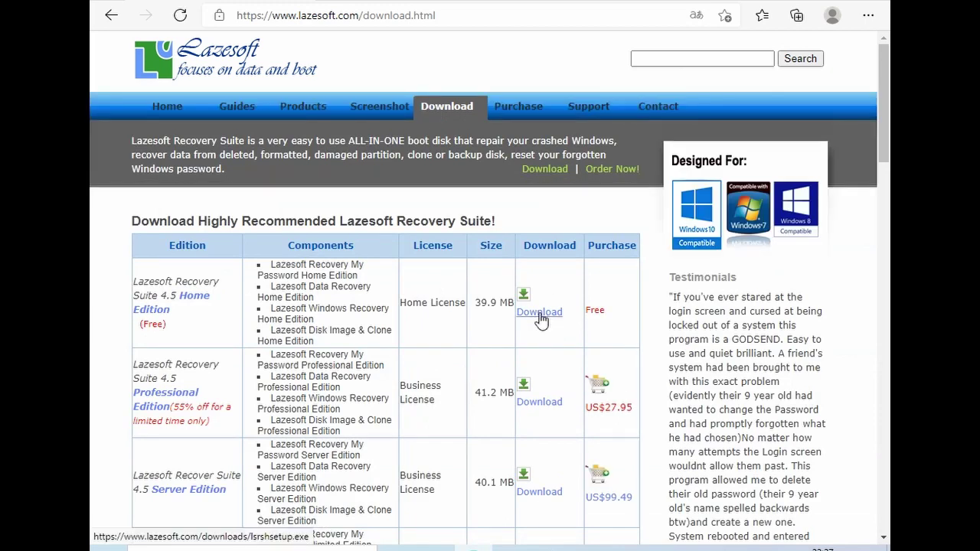
left_click(539, 314)
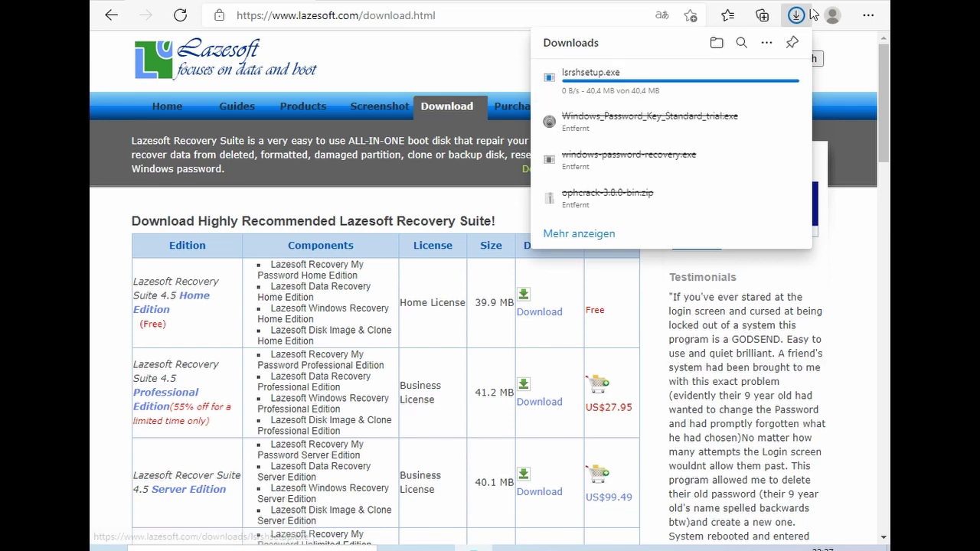
key("alt+F4")
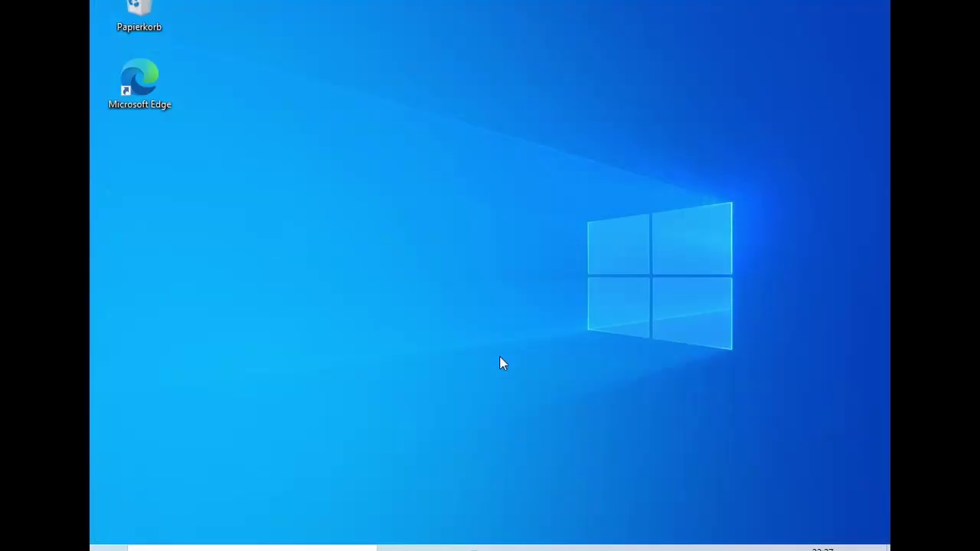
Run lsrshsetup from the Downloads folder, allow it to make changes, and use Deutsch as the setup language
key("super+e")
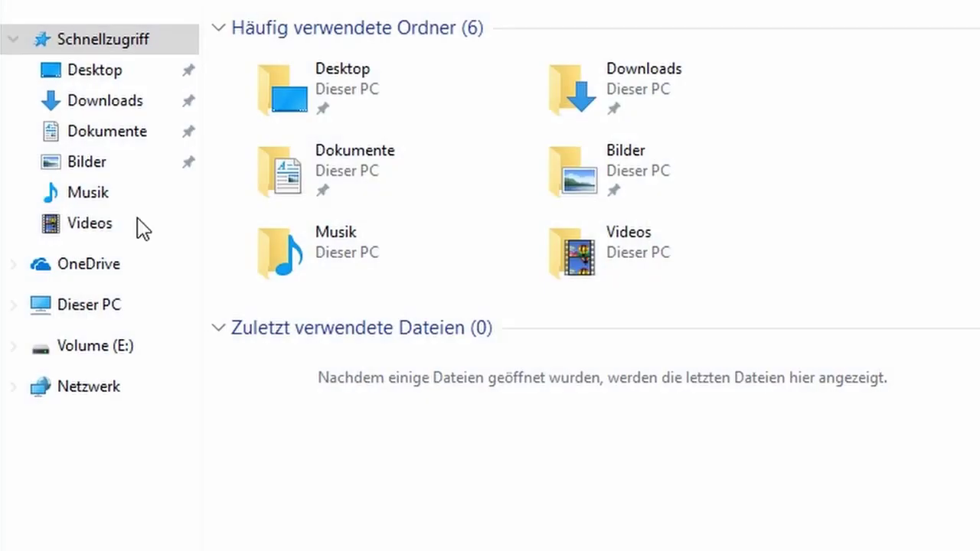
left_click(82, 108)
double_click(293, 96)
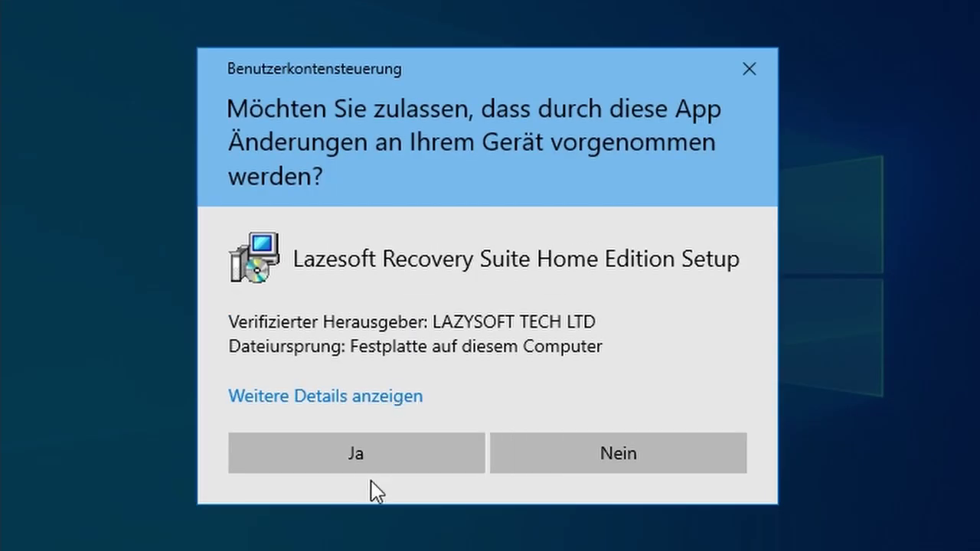
left_click(369, 464)
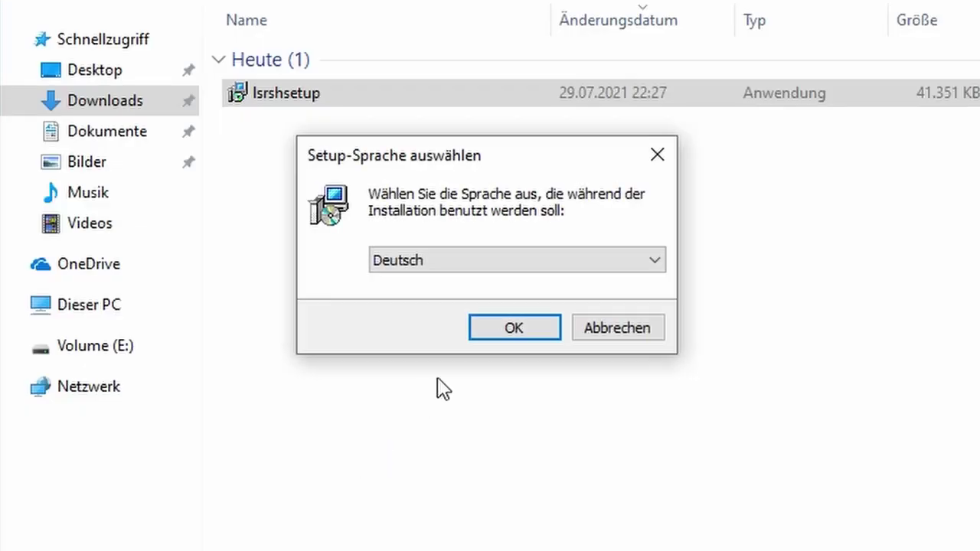
left_click(505, 328)
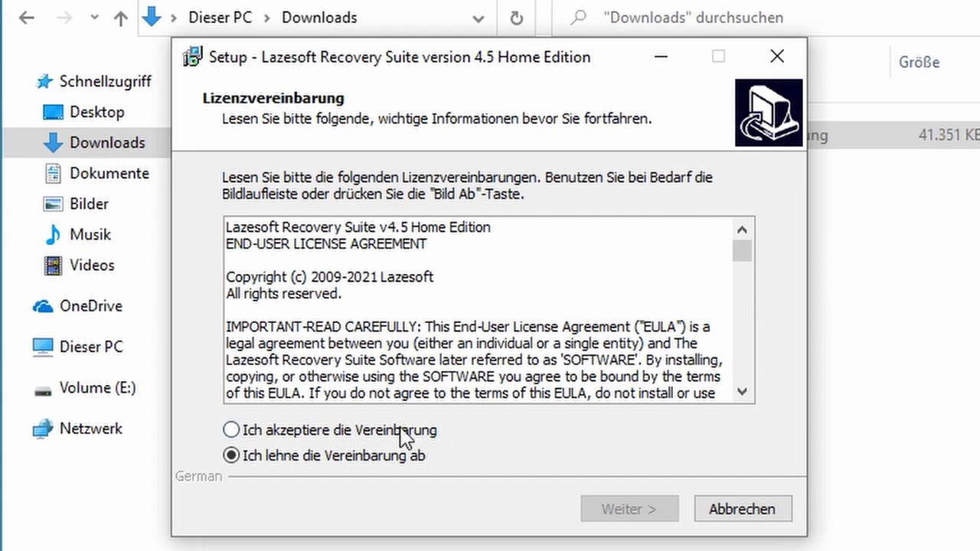
Accept the licence agreement and install Lazesoft Recovery Suite Home Edition with the default folders through to the end of the wizard
left_click(404, 436)
left_click(638, 512)
left_click(638, 511)
left_click(639, 512)
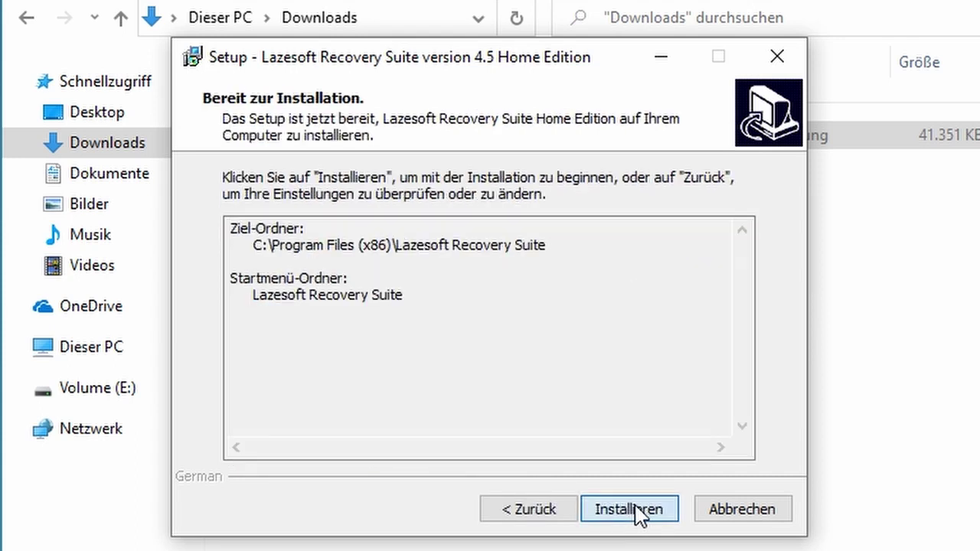
left_click(632, 511)
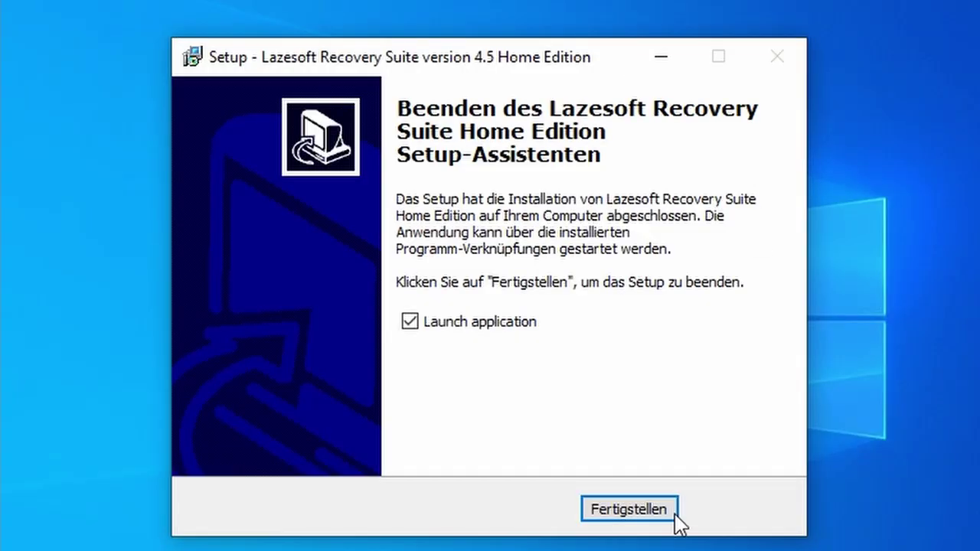
left_click(492, 320)
left_click(624, 513)
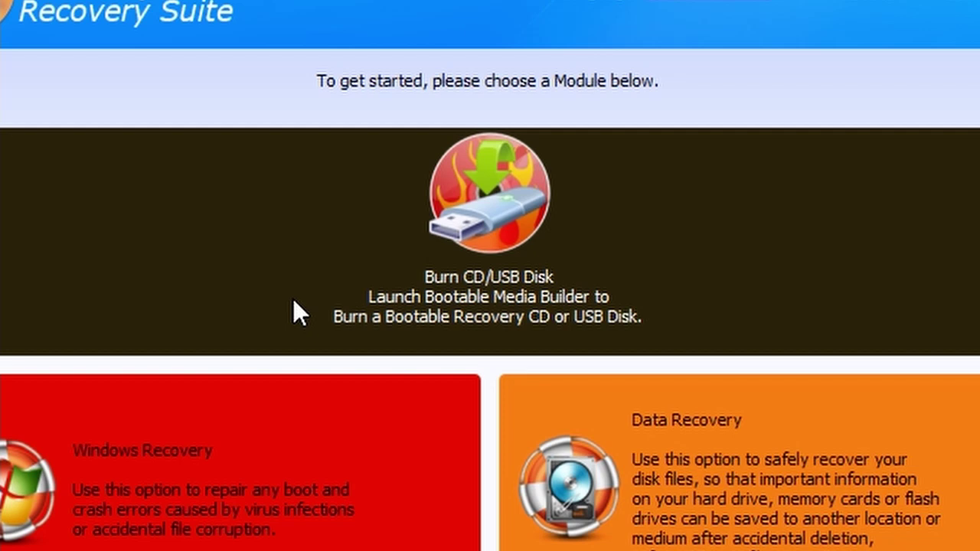
Start the Burn CD/USB Disk module and set the target computer's Windows version to Windows 10 64 Bit
left_click(293, 298)
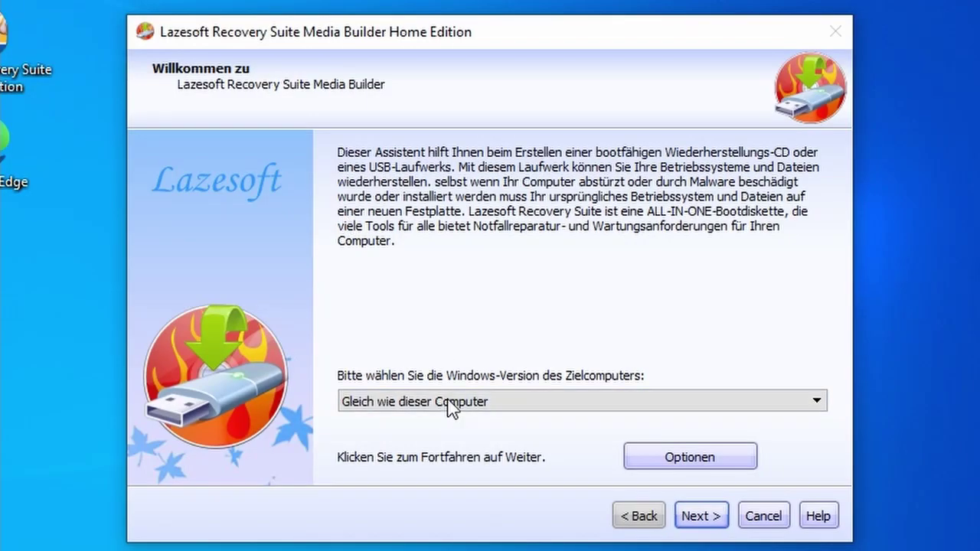
left_click(450, 406)
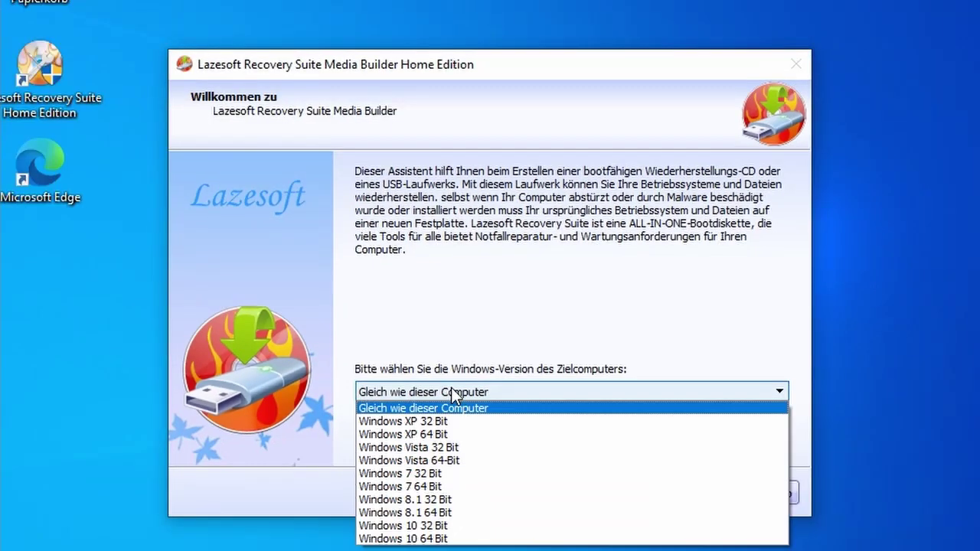
left_click(428, 539)
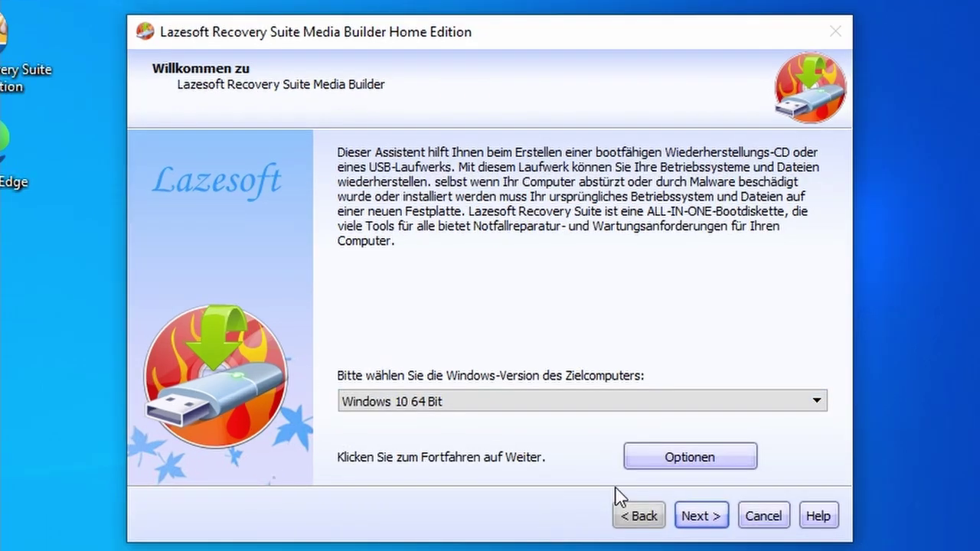
Review the Media Builder's WinPE version, WinPE driver and USB boot disk options without changing them
left_click(671, 460)
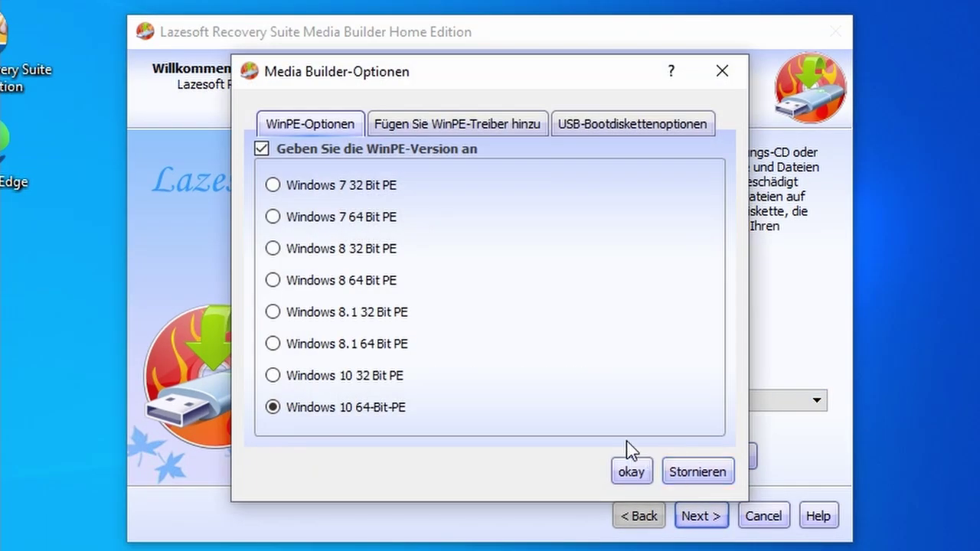
left_click(458, 129)
left_click(612, 126)
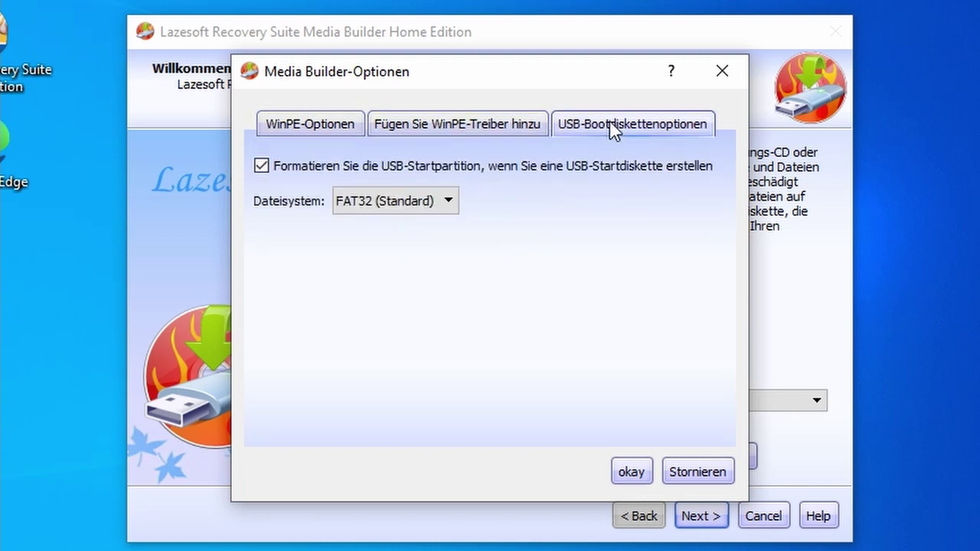
left_click(722, 71)
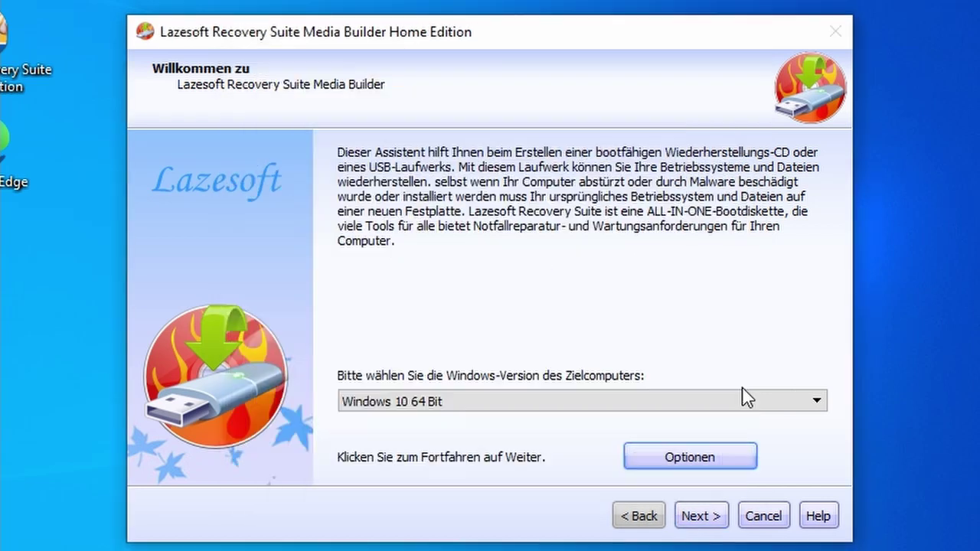
Create the bootable recovery medium as an ISO image named lsboot.iso in the Downloads folder
left_click(708, 516)
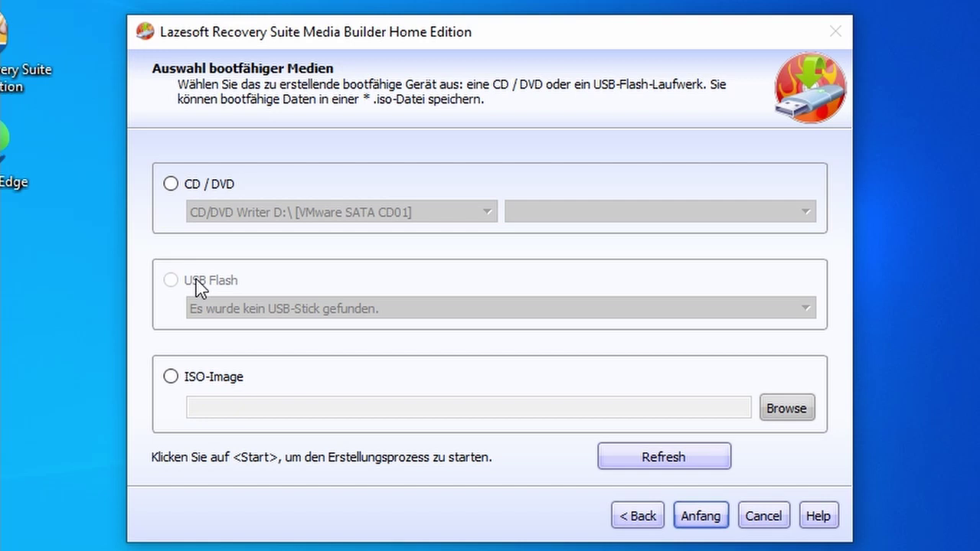
left_click(170, 376)
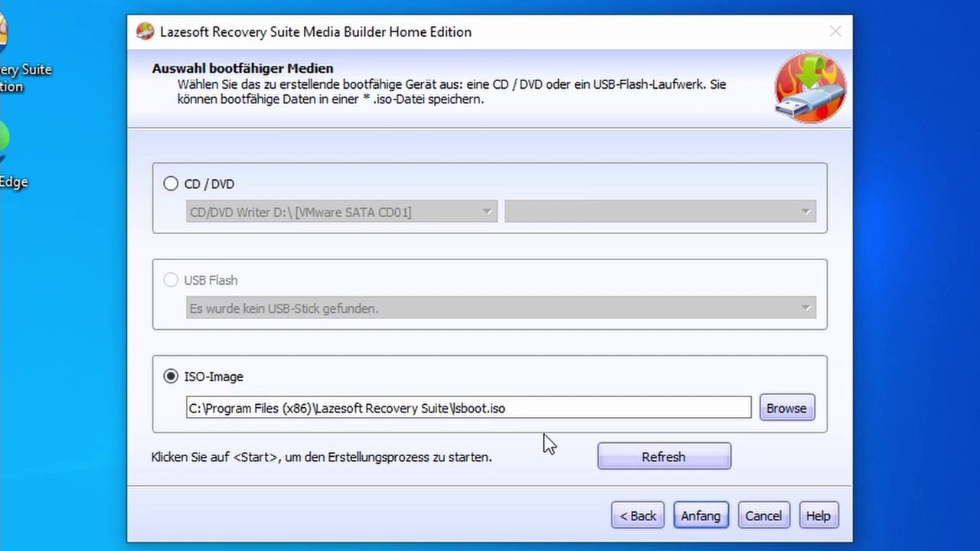
left_click(788, 410)
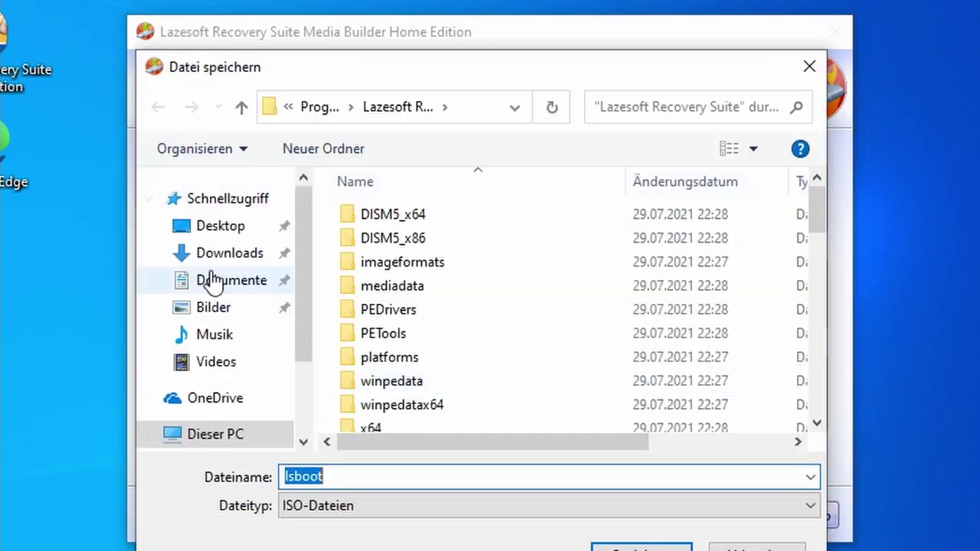
left_click(264, 254)
left_click(678, 548)
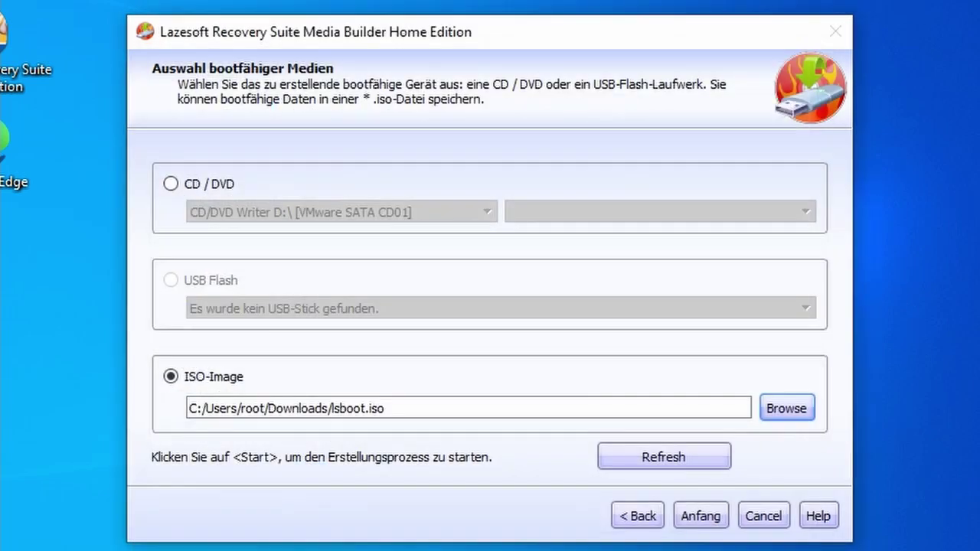
left_click(691, 519)
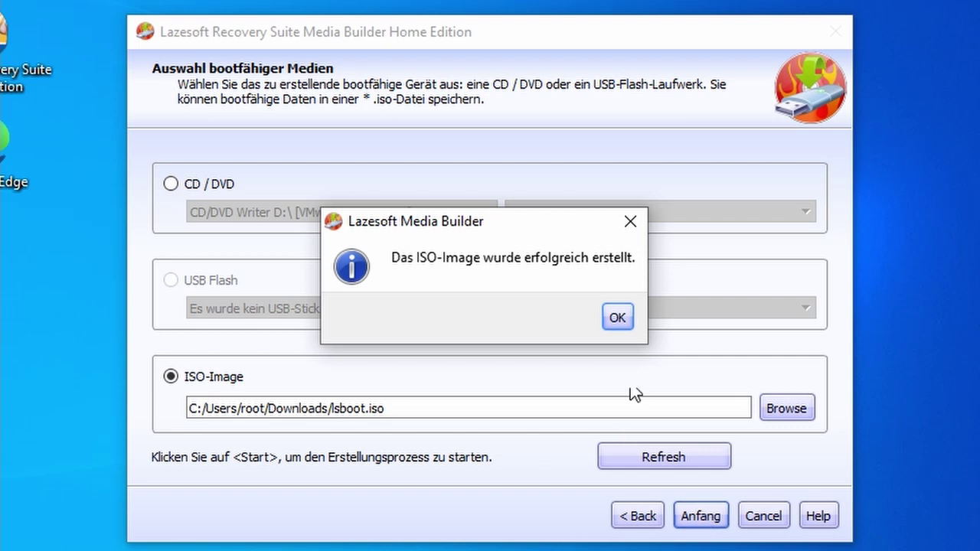
left_click(616, 318)
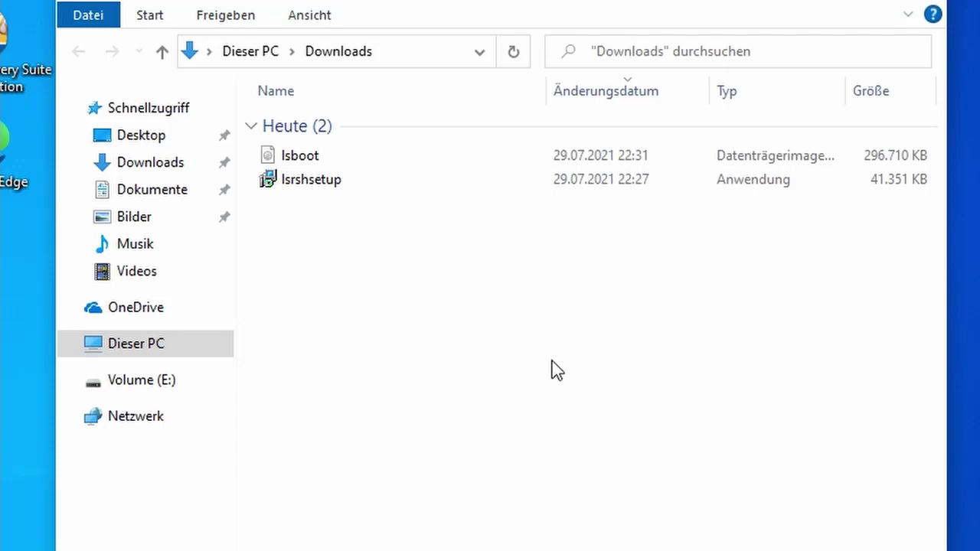
Copy the lsboot image from the Downloads folder onto the ESD-USB (F:) drive and close the file window
left_click(315, 159)
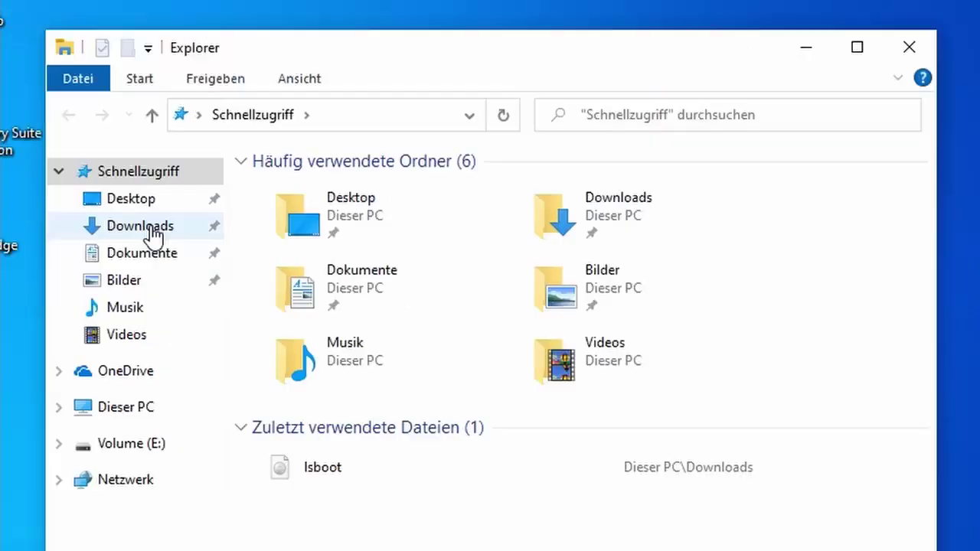
left_click(122, 228)
left_click(284, 218)
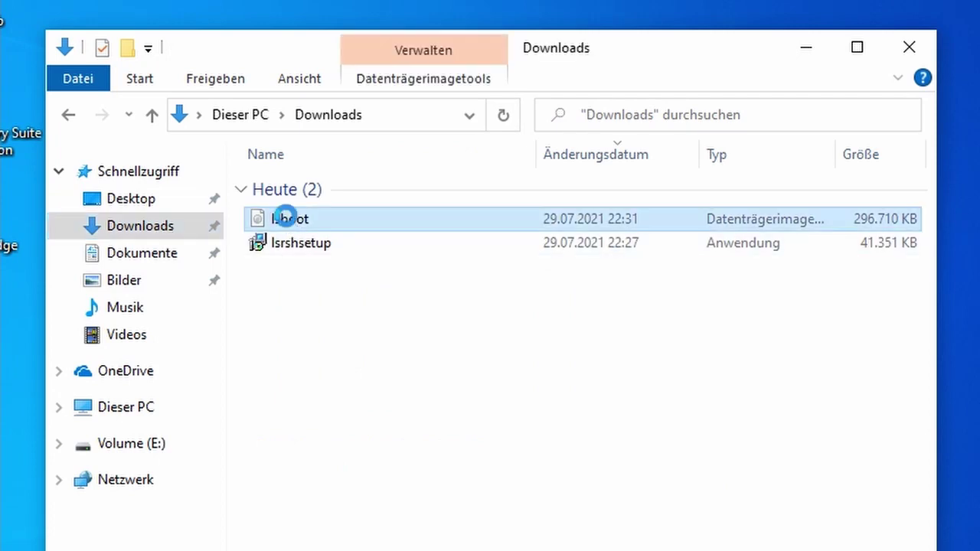
right_click(284, 217)
left_click(359, 506)
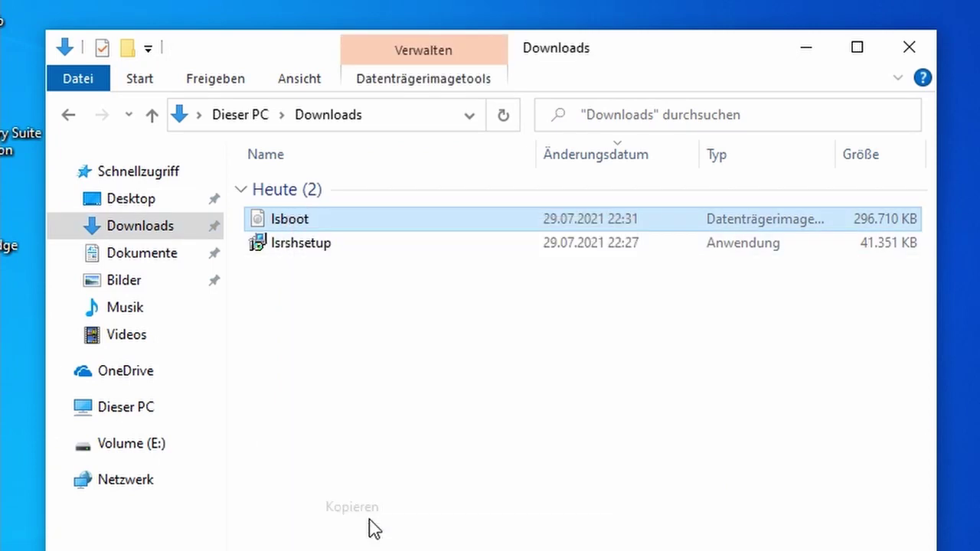
left_click(292, 219)
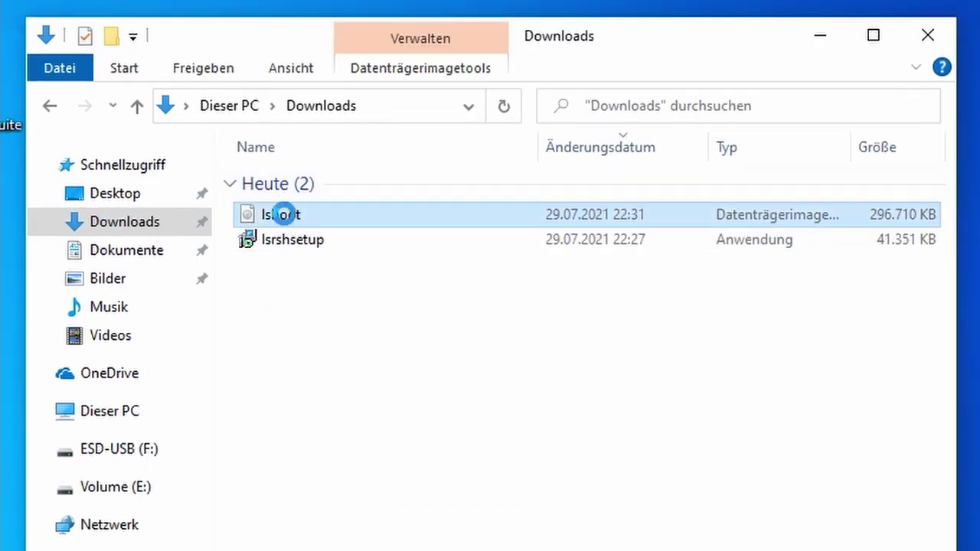
right_click(284, 215)
left_click(369, 514)
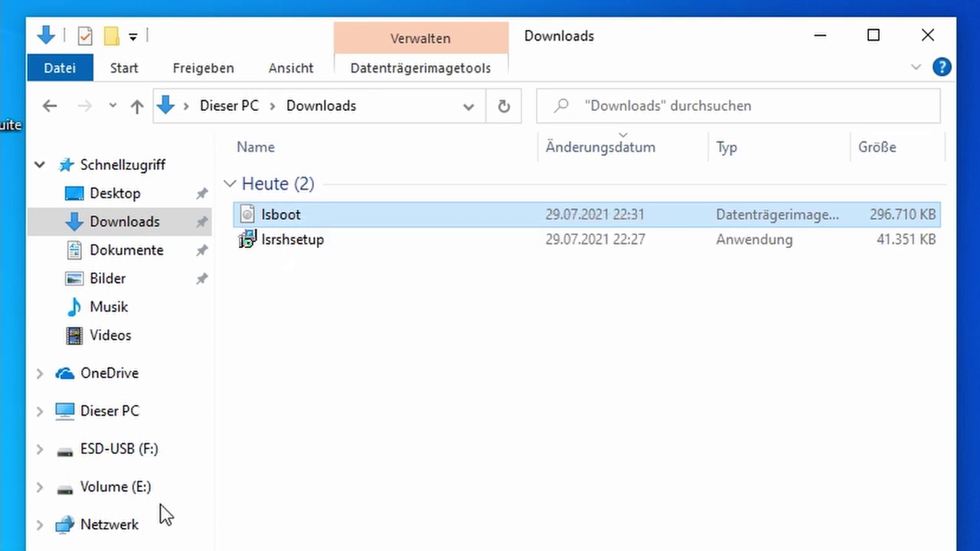
left_click(122, 453)
right_click(312, 476)
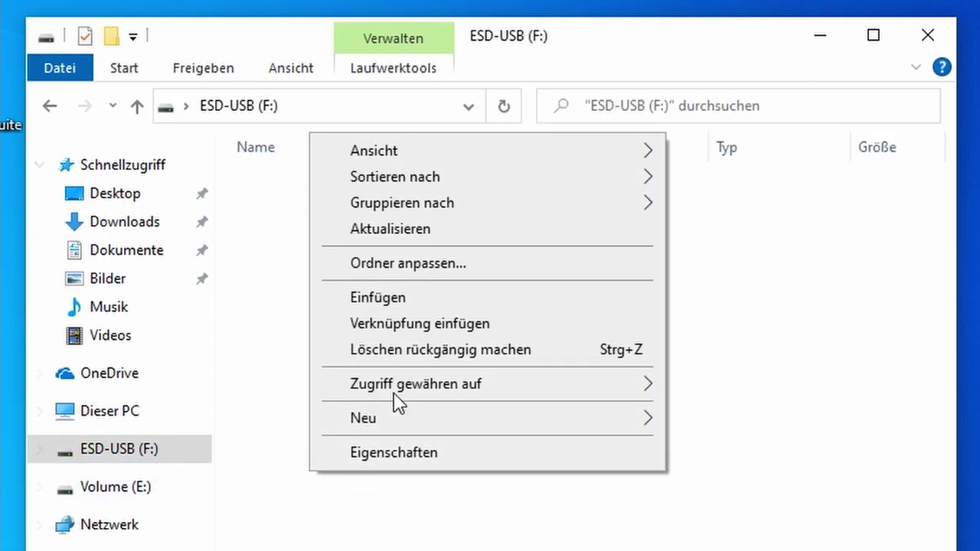
left_click(396, 303)
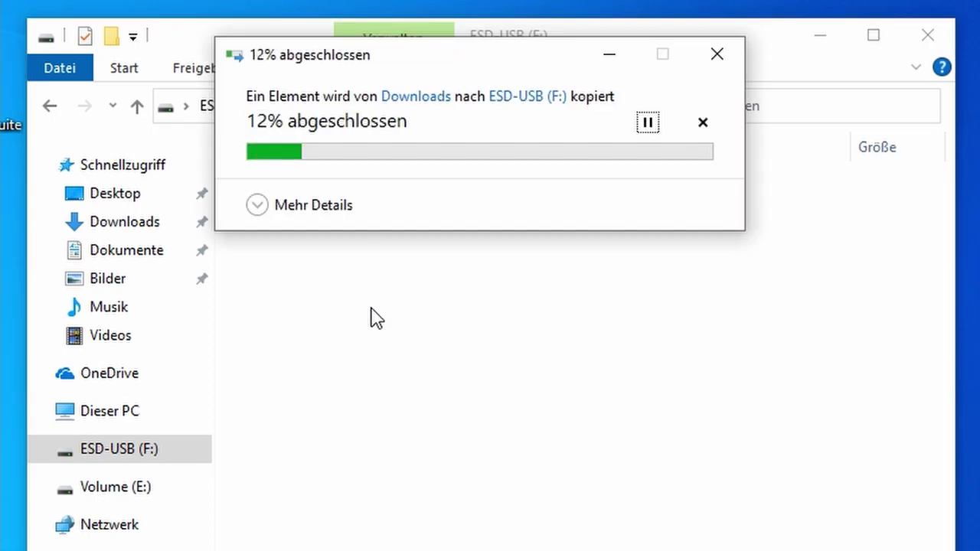
left_click_drag(459, 67, 512, 277)
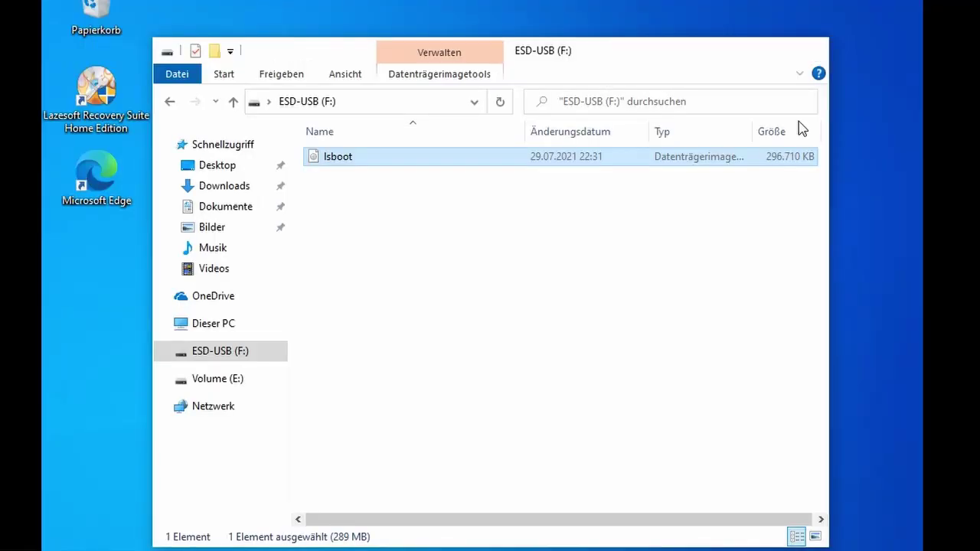
key("alt+F4")
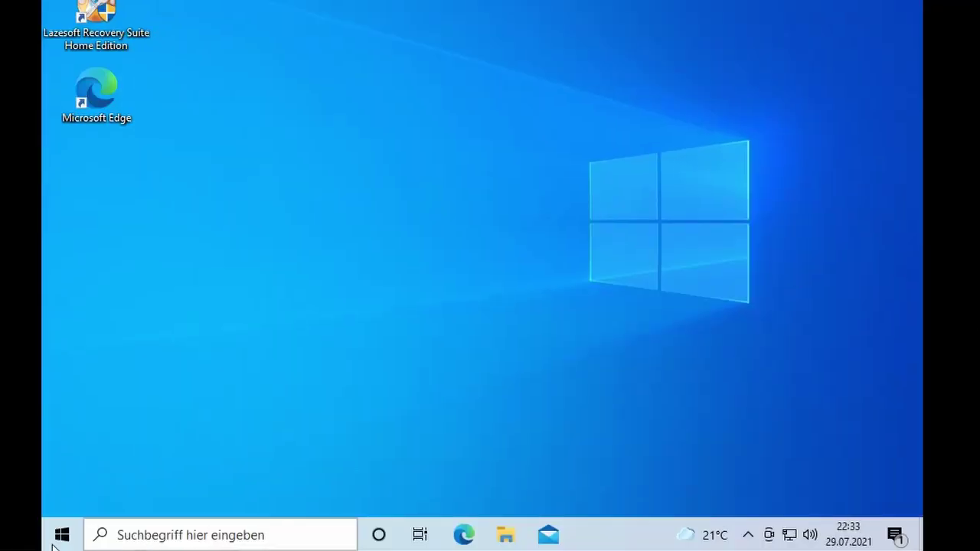
Shut down the computer used to create the recovery medium
left_click(55, 536)
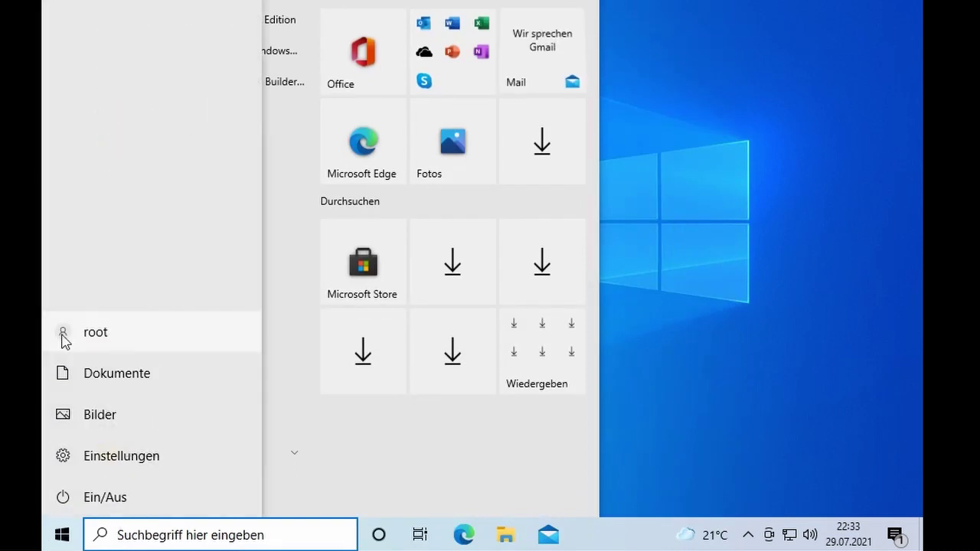
left_click(64, 337)
left_click(66, 498)
left_click(69, 499)
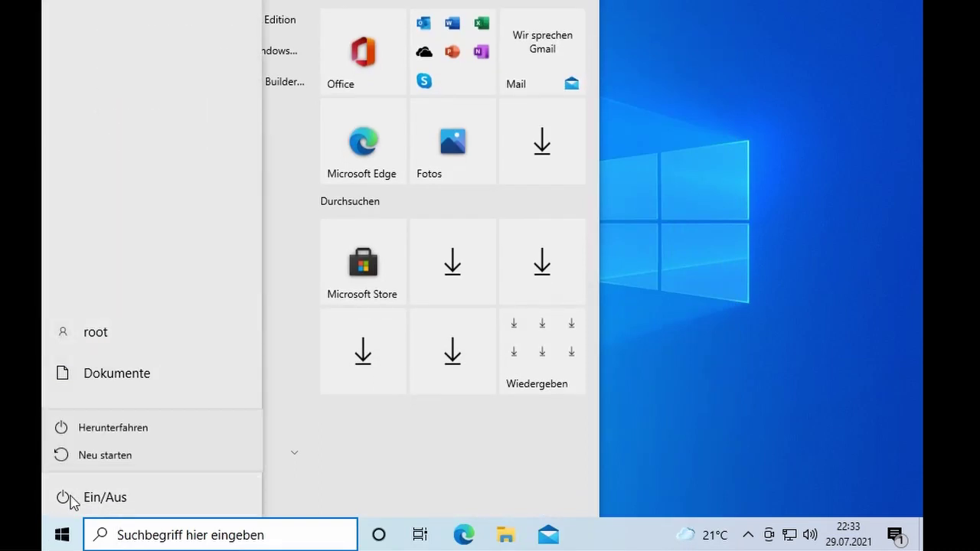
left_click(108, 427)
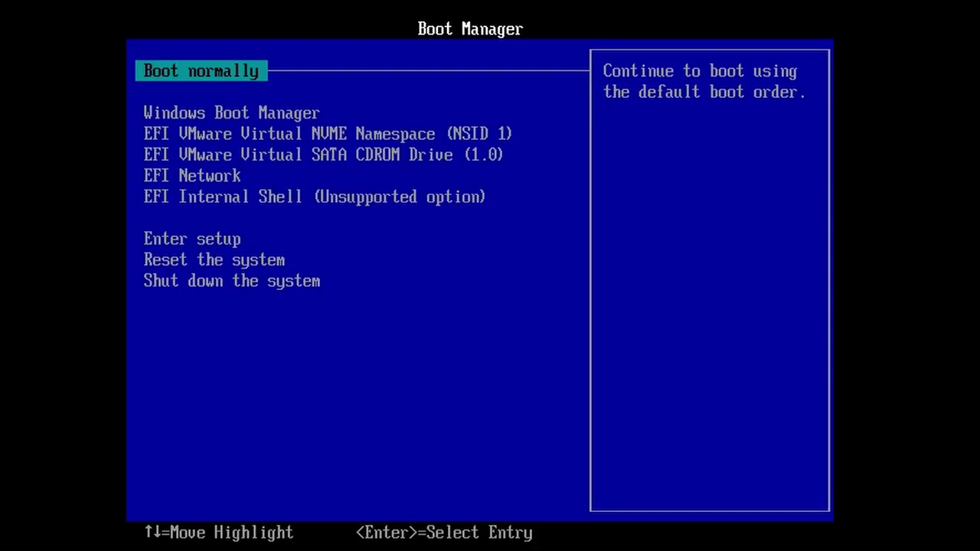
Enter the firmware setup from the Boot Manager and open the boot order page within the boot options
key("Down")
key("Down")
key("Down")
key("Down")
key("Down")
key("Down")
key("Down")
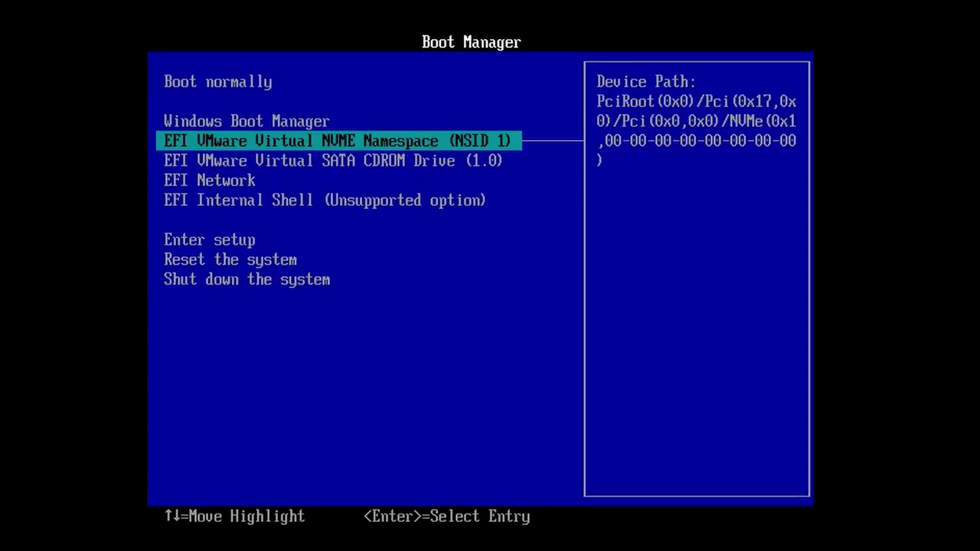
key("Up")
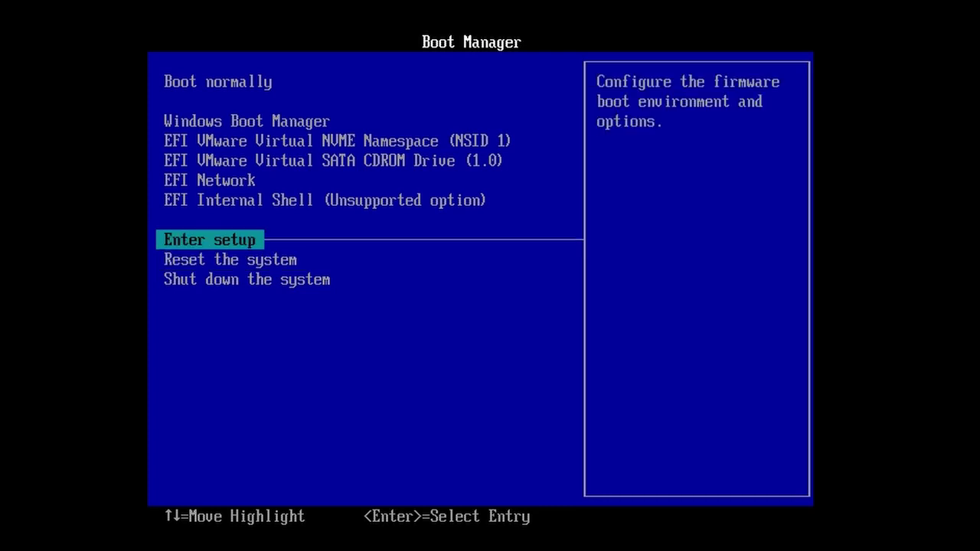
key("Return")
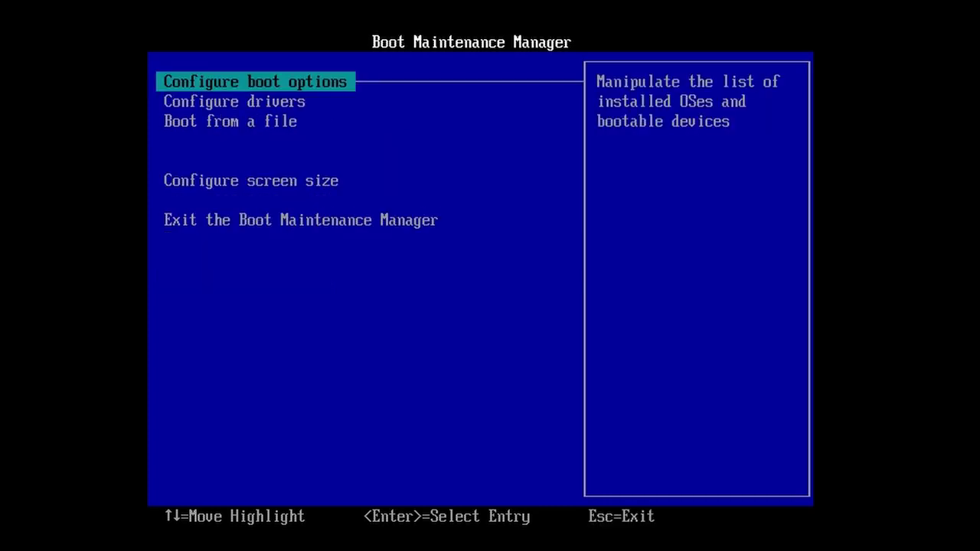
key("Return")
key("Down")
key("Down")
key("Down")
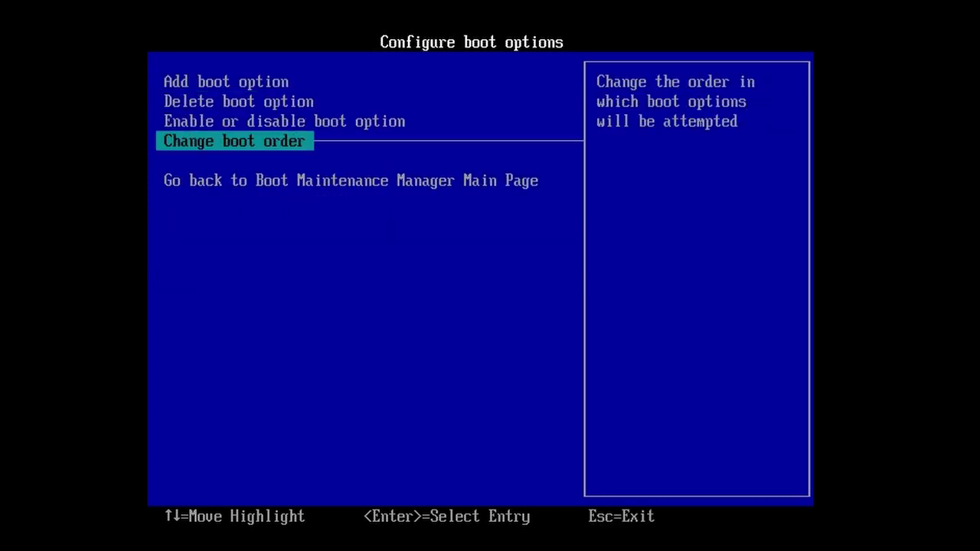
key("Return")
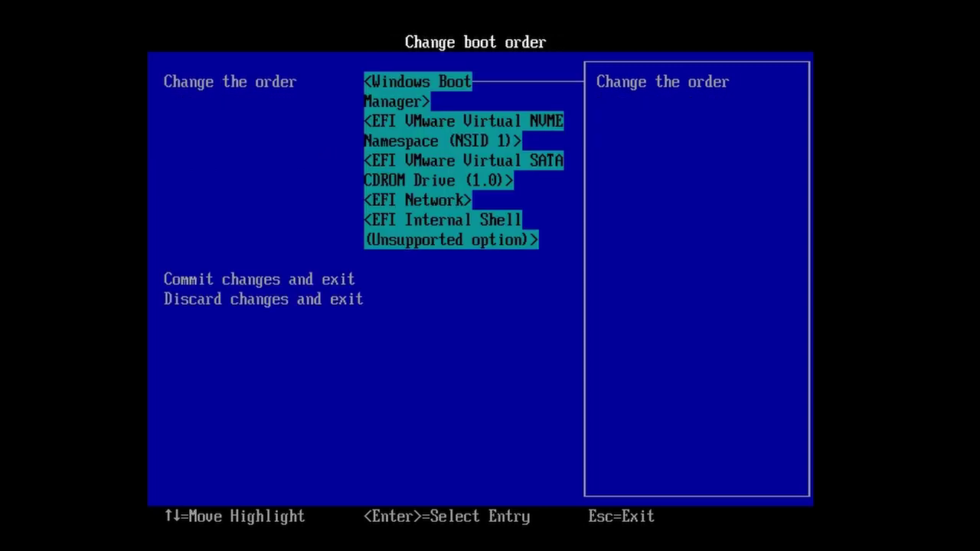
Try to move EFI VMware Virtual SATA CDROM Drive (1.0) to first place in the boot order and return to the Boot Manager
key("Return")
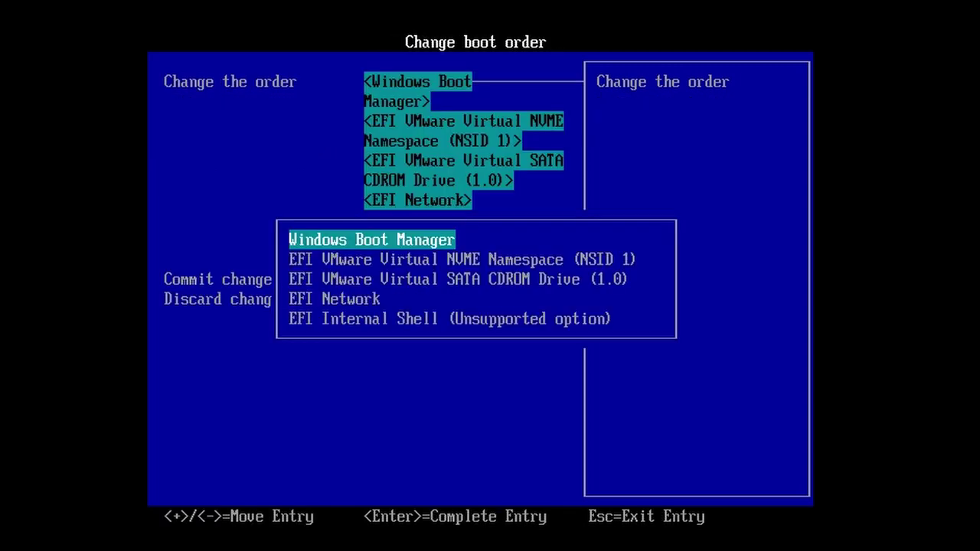
key("Down")
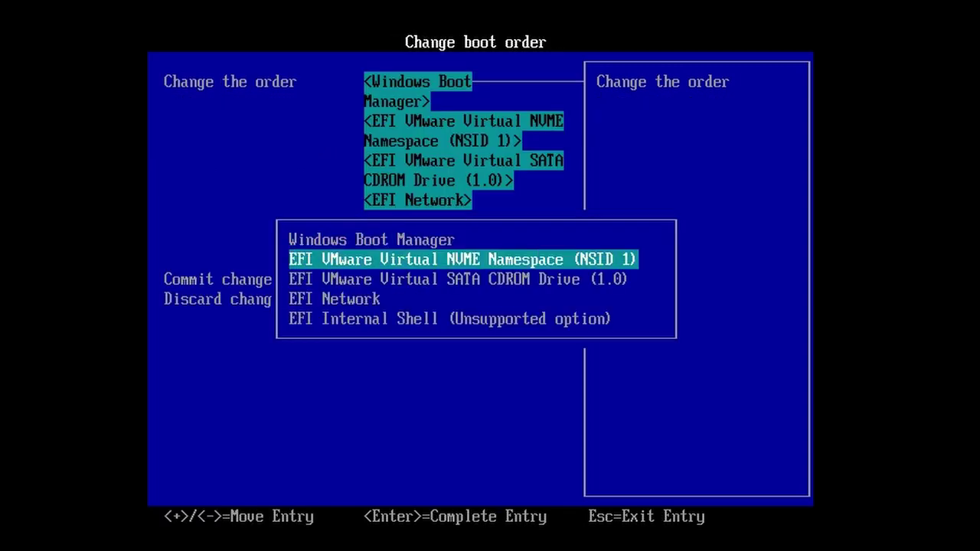
key("Down")
key("plus")
key("plus")
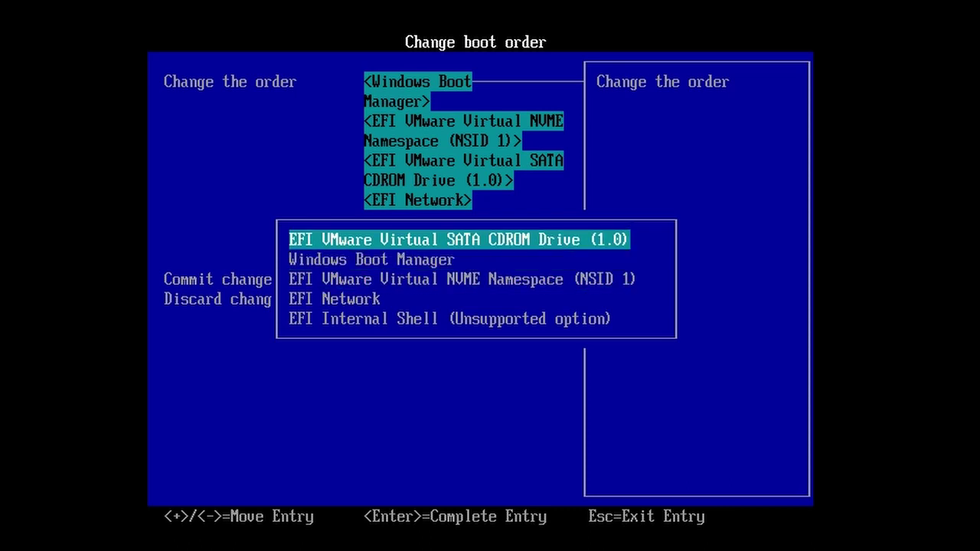
key("Return")
key("Escape")
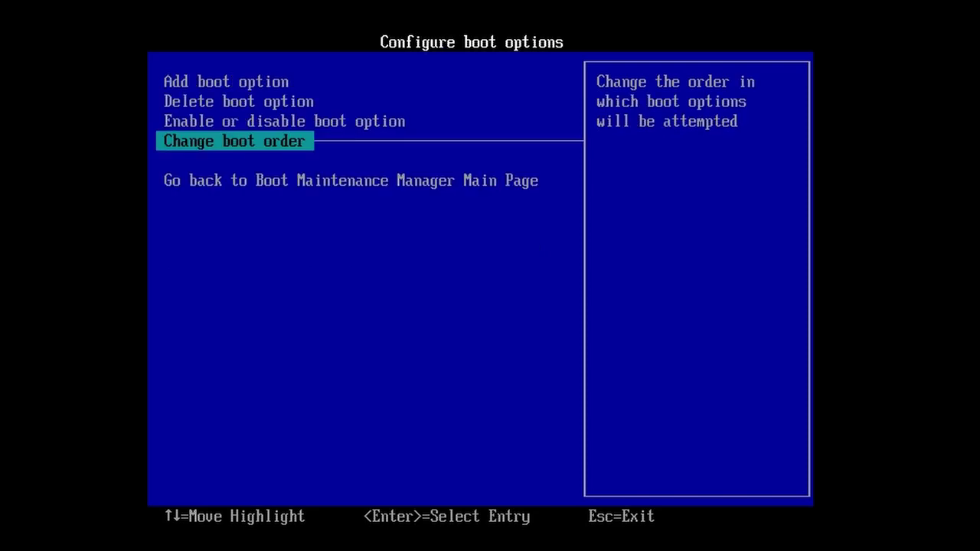
key("Down")
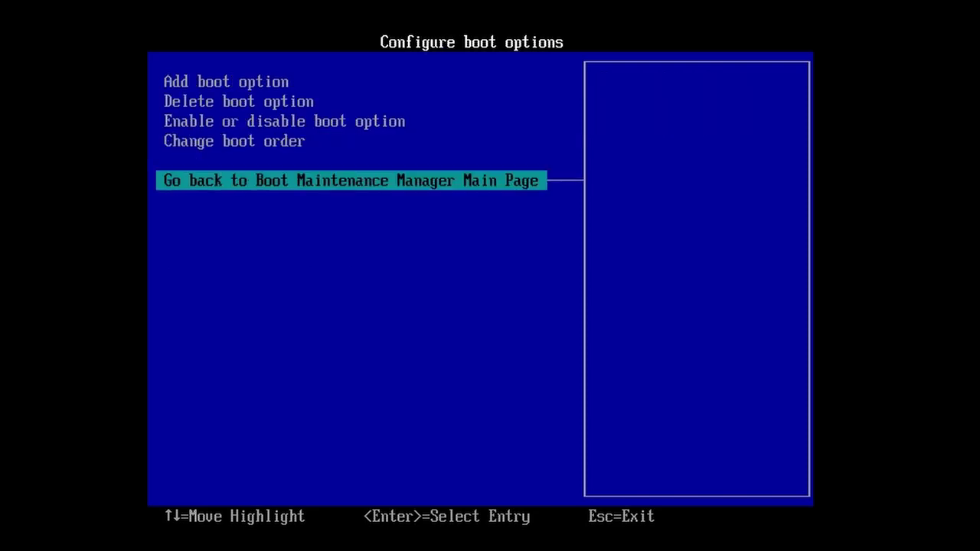
key("Return")
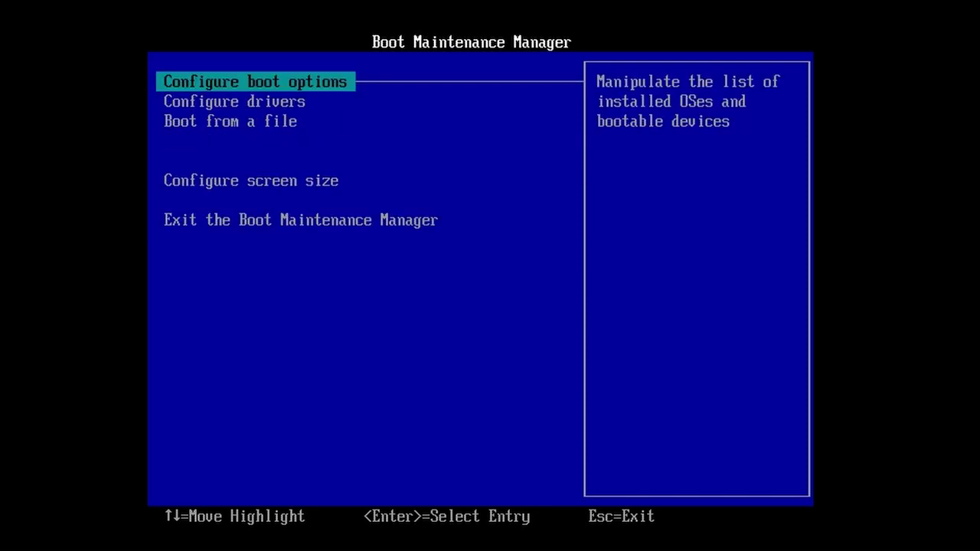
key("Down")
key("Down")
key("Down")
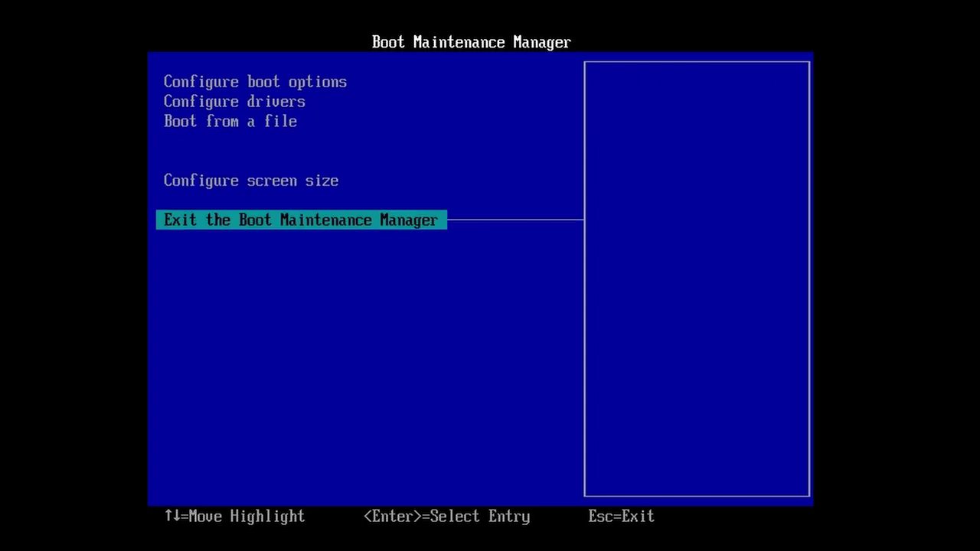
key("Return")
Boot from EFI VMware Virtual SATA CDROM Drive (1.0) and start Lazesoft Live CD
key("Up")
key("Up")
key("Up")
key("Up")
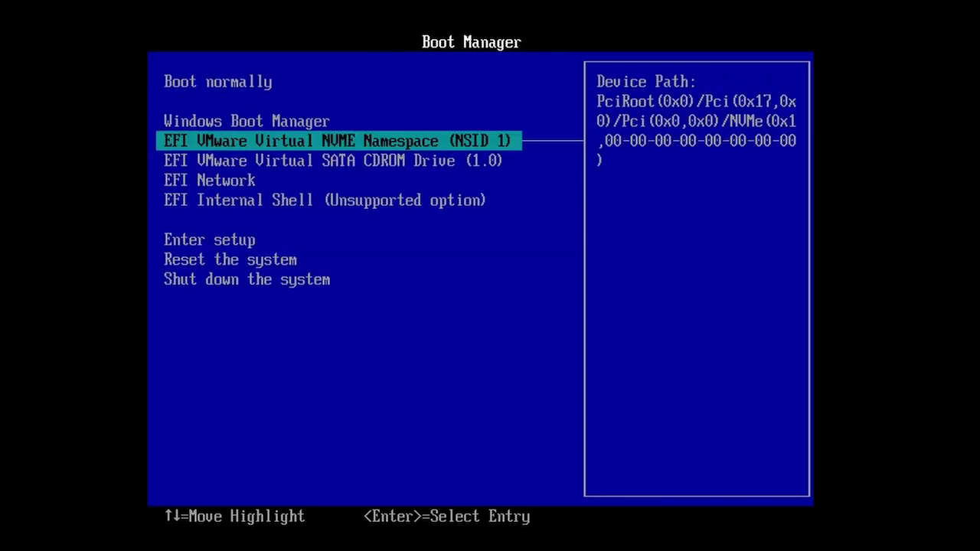
key("Down")
key("Return")
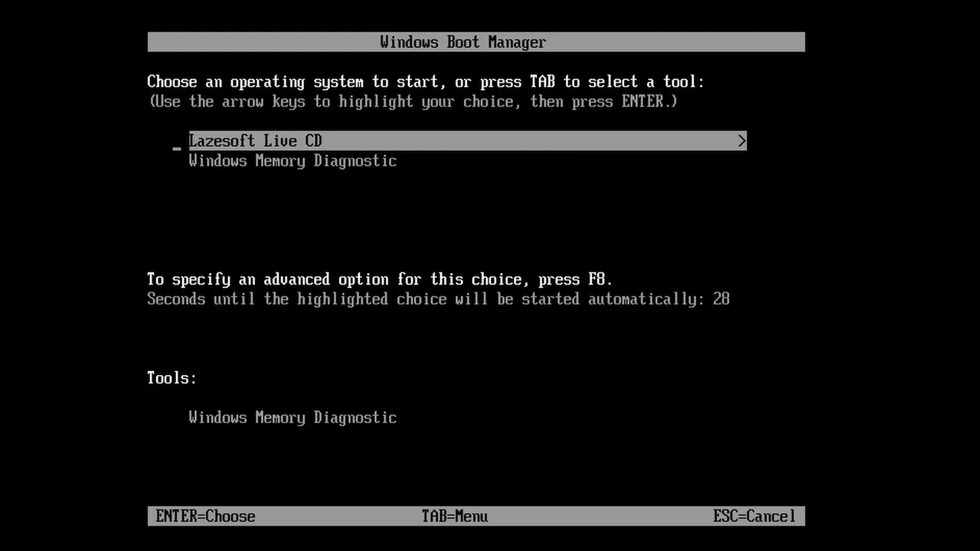
key("Return")
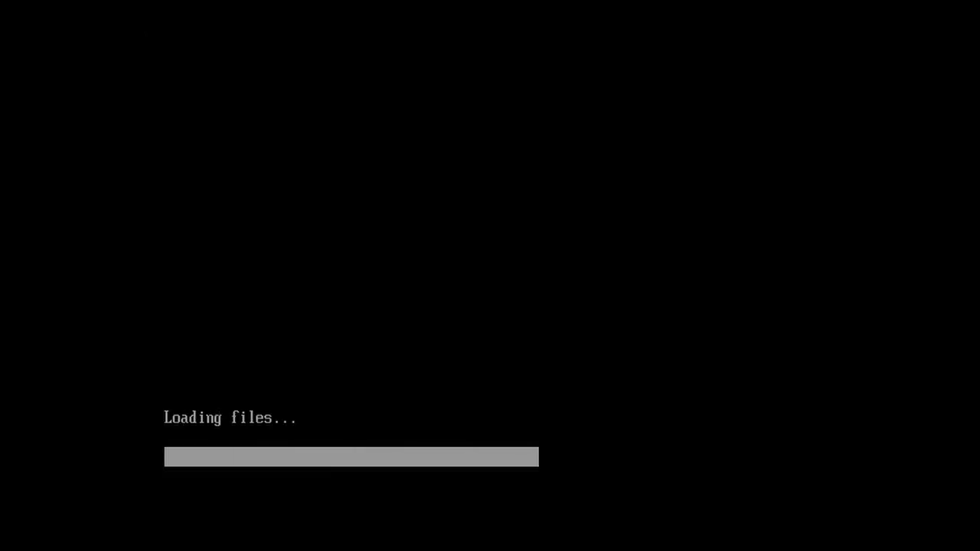
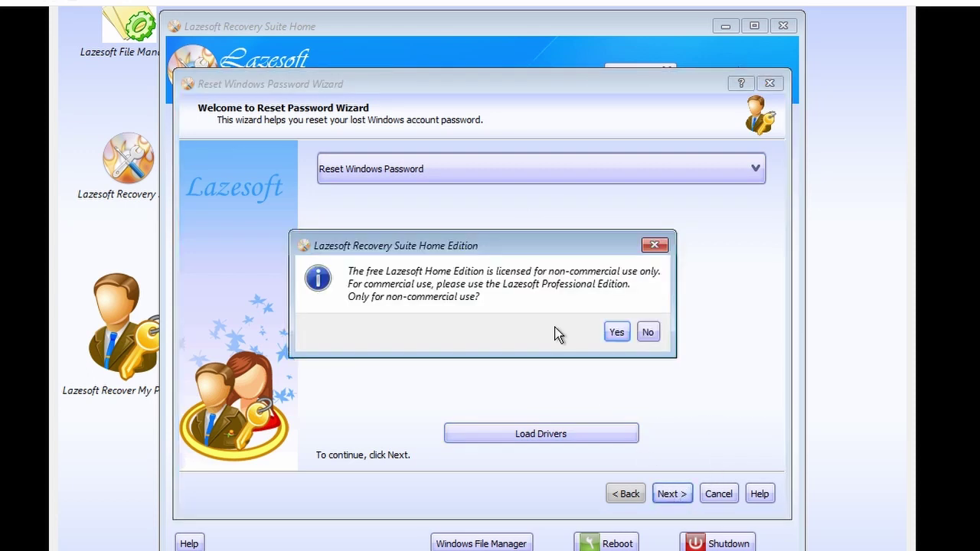
Confirm non-commercial use of Lazesoft Recovery Suite Home Edition for the Reset Windows Password wizard
left_click(616, 332)
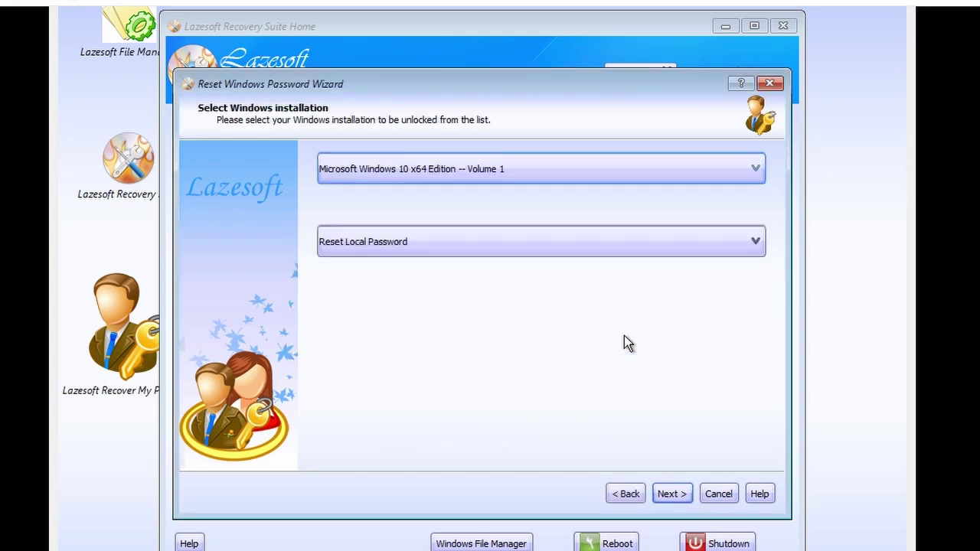
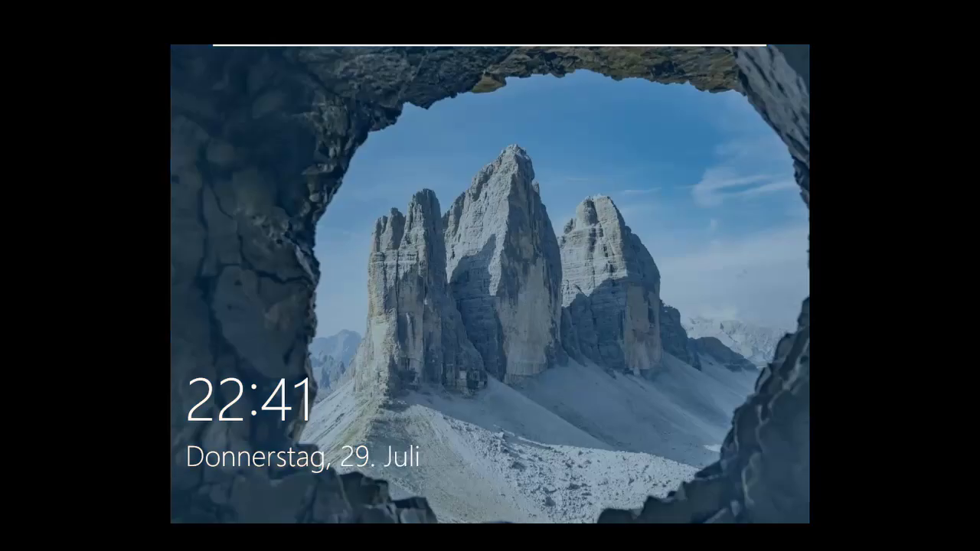
Dismiss the Windows lock screen and sign in to the MeinKonto account
key("Return")
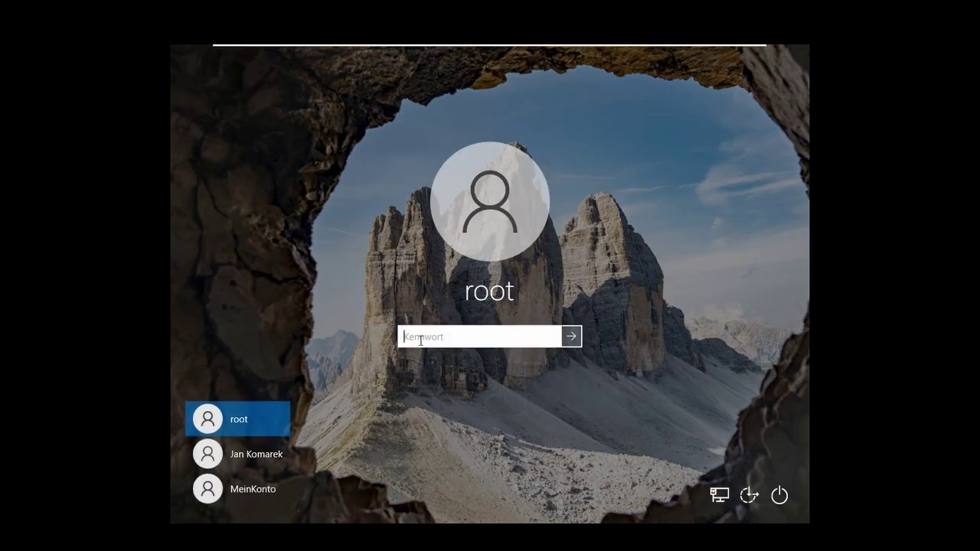
left_click(259, 491)
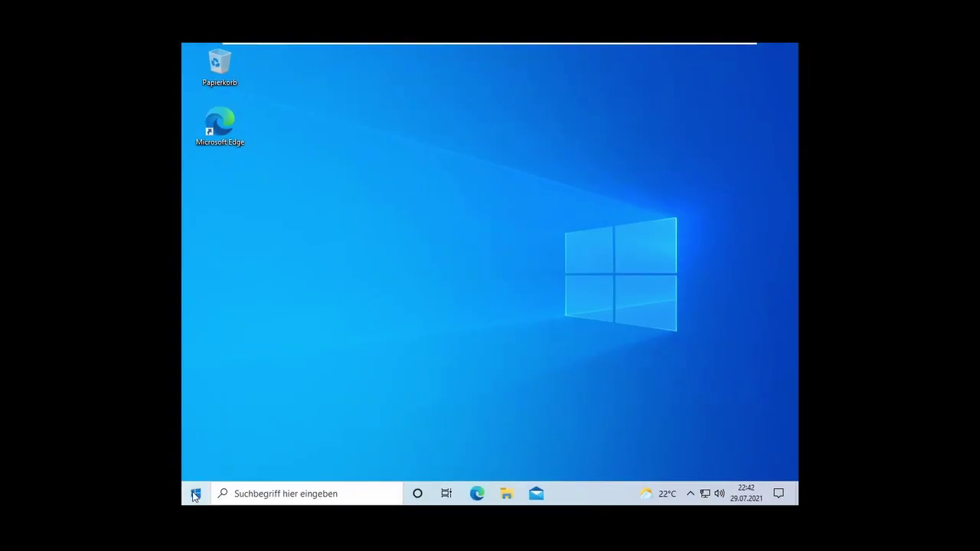
Open the Windows sign-in options (Anmeldeoptionen) and expand the Kennwort entry
left_click(195, 494)
type("Anme")
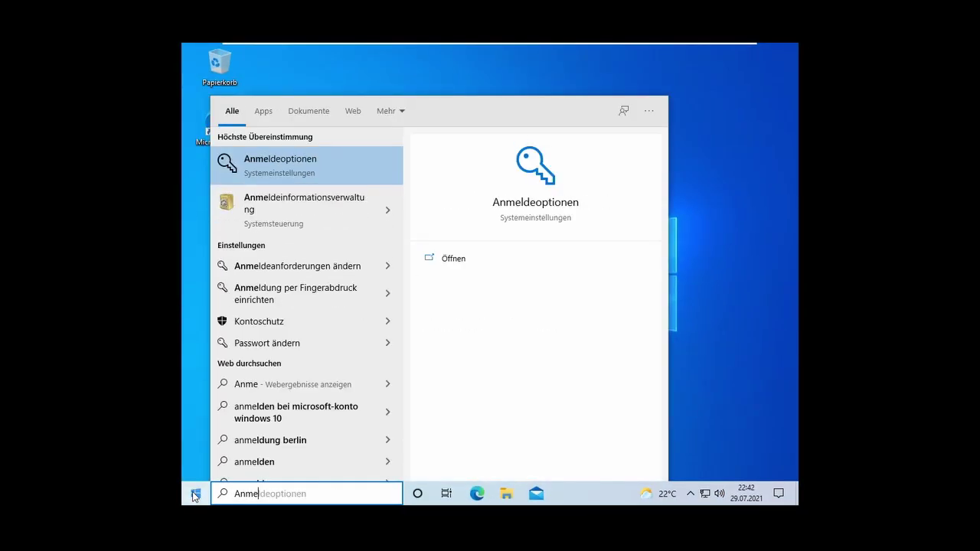
key("Return")
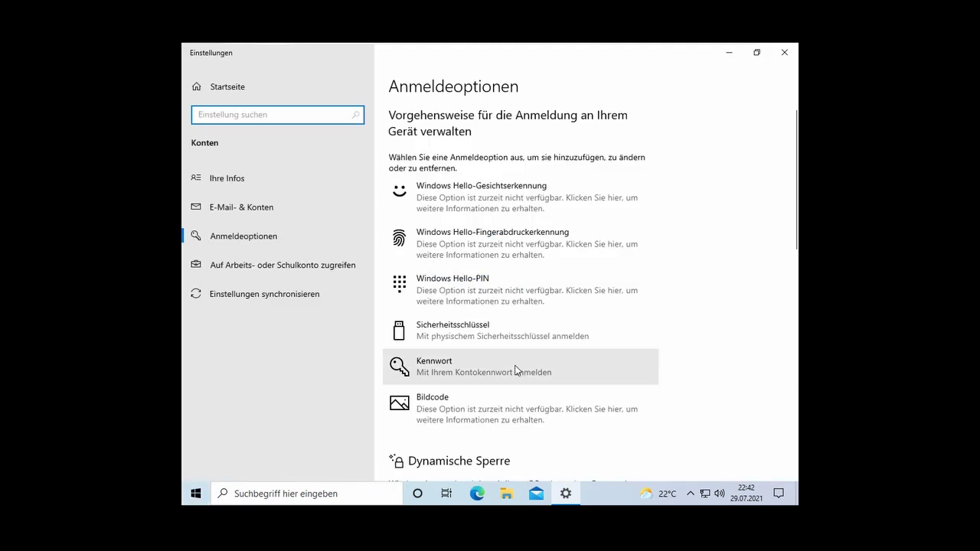
left_click(404, 376)
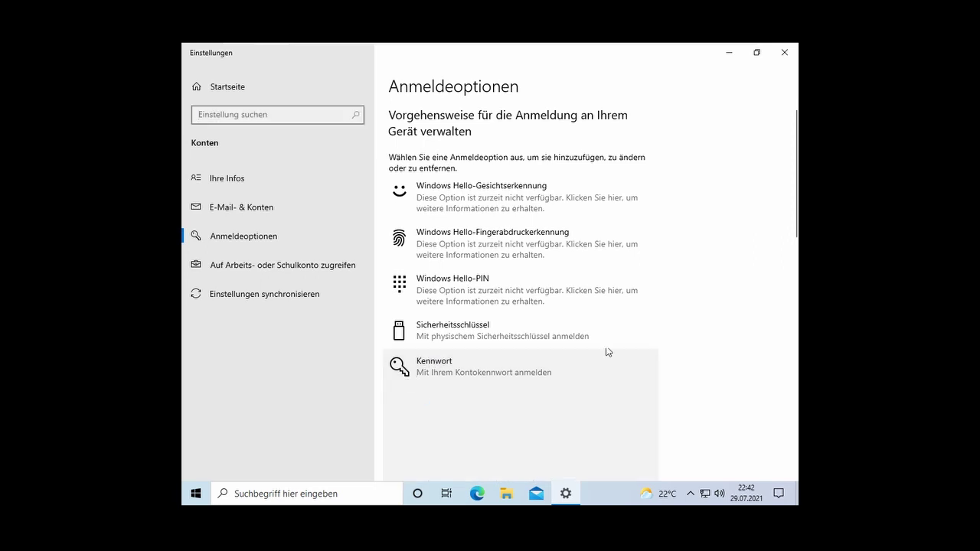
Create a new account password for MeinKonto, enter and confirm it, set the password hint to "na", and close the settings
left_click(640, 350)
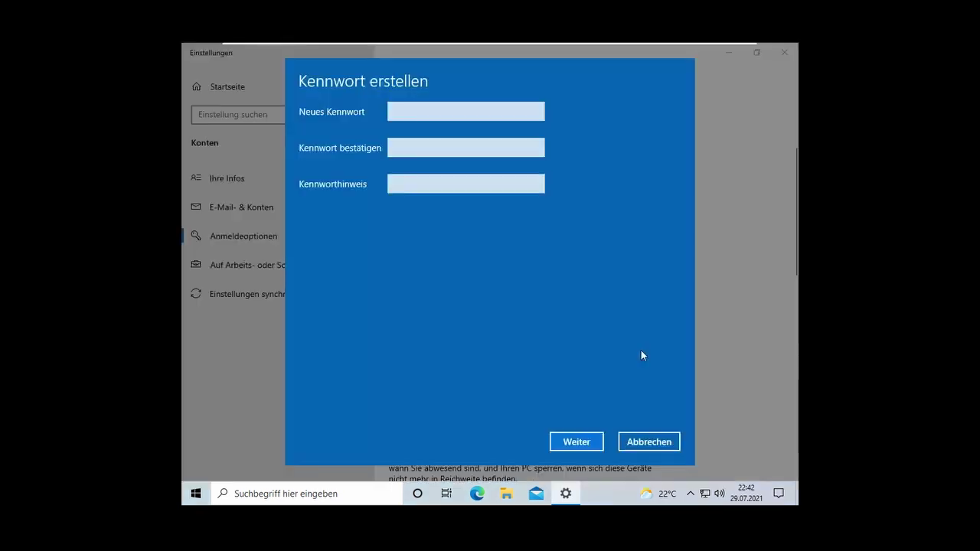
type("••••")
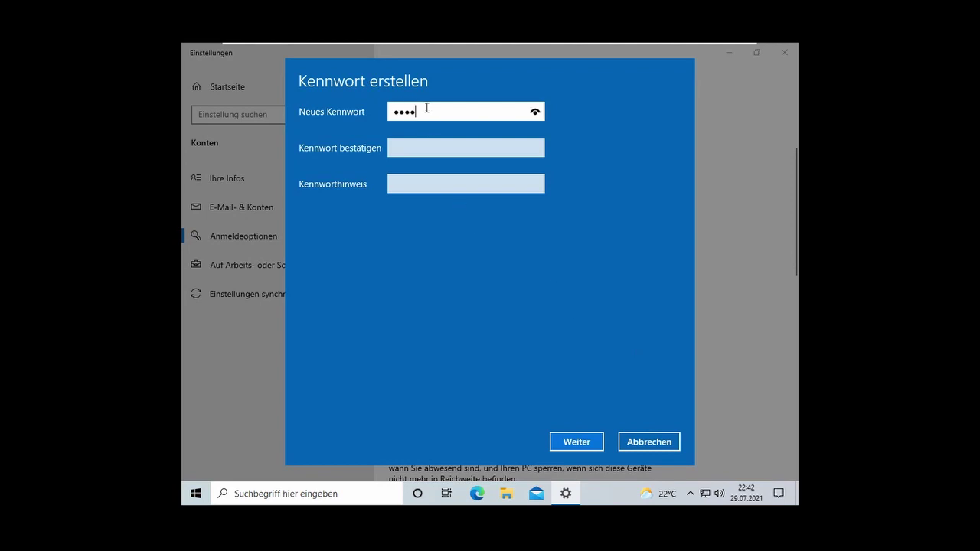
left_click(428, 138)
type("••••••••")
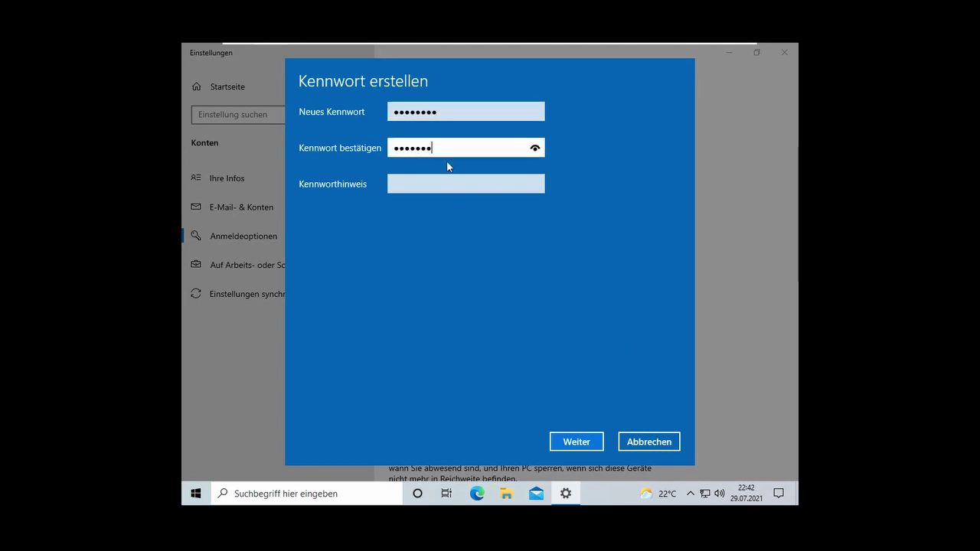
left_click(449, 185)
type("hi")
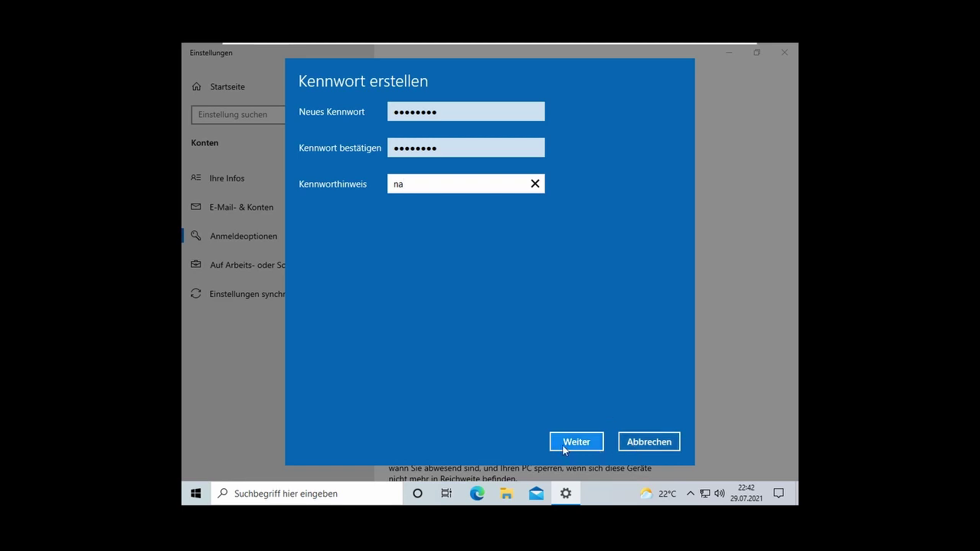
left_click(564, 442)
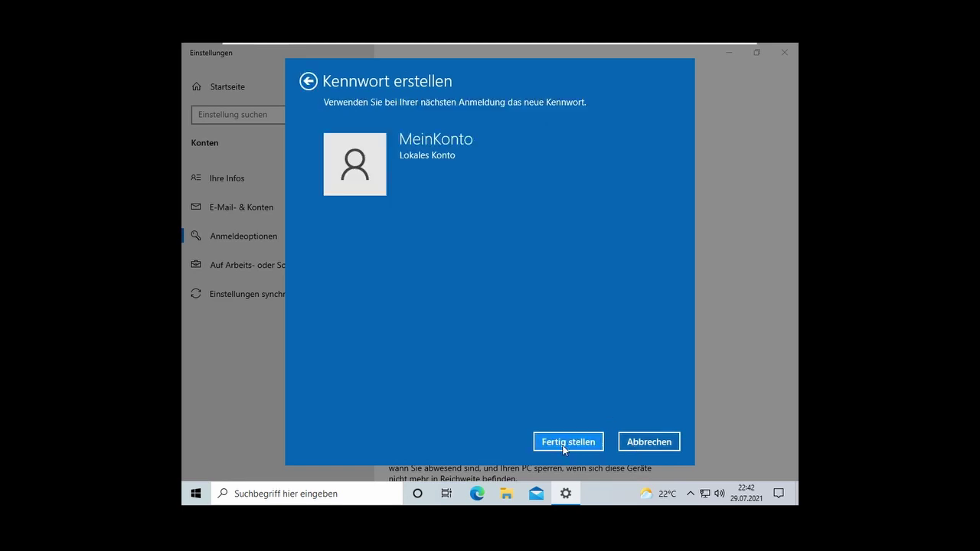
left_click(563, 447)
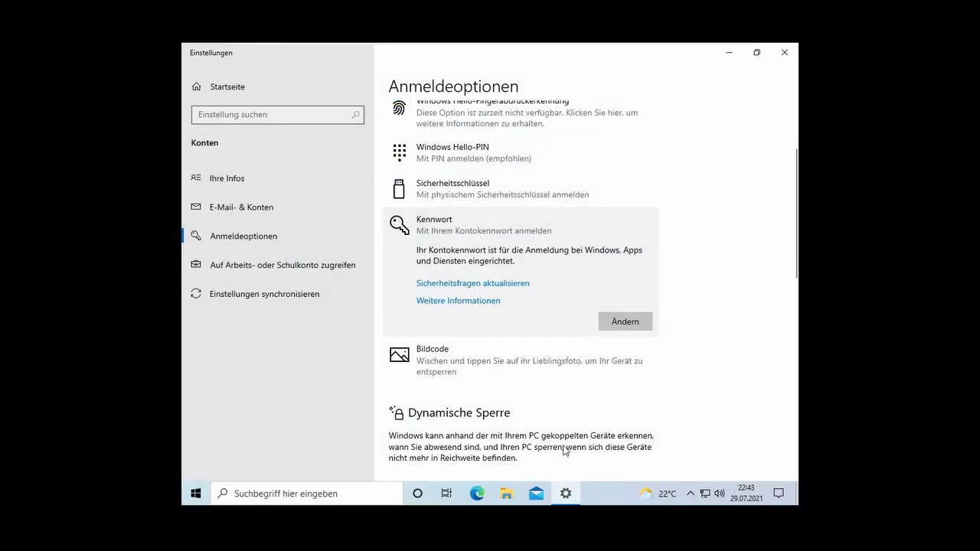
left_click(781, 52)
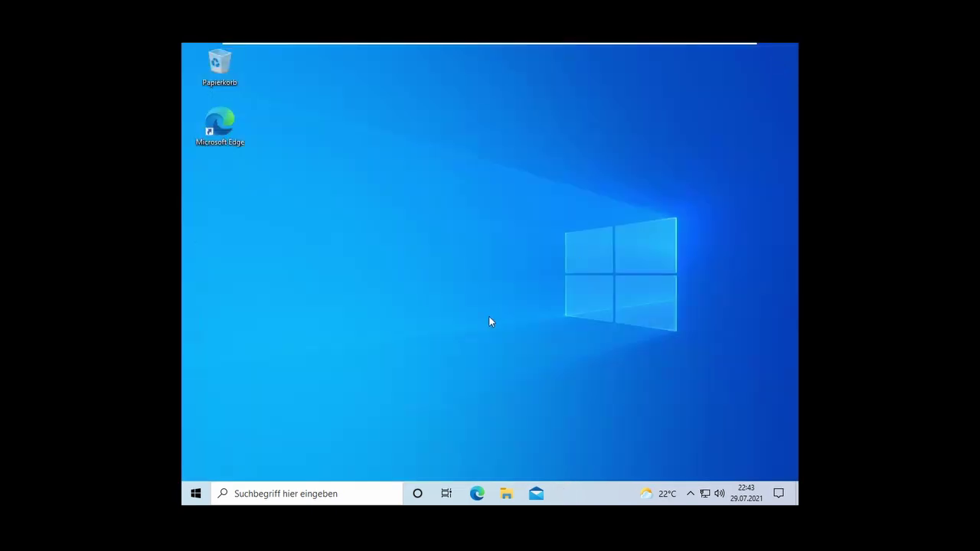
Sign out of the MeinKonto Windows account (Abmelden)
key("super")
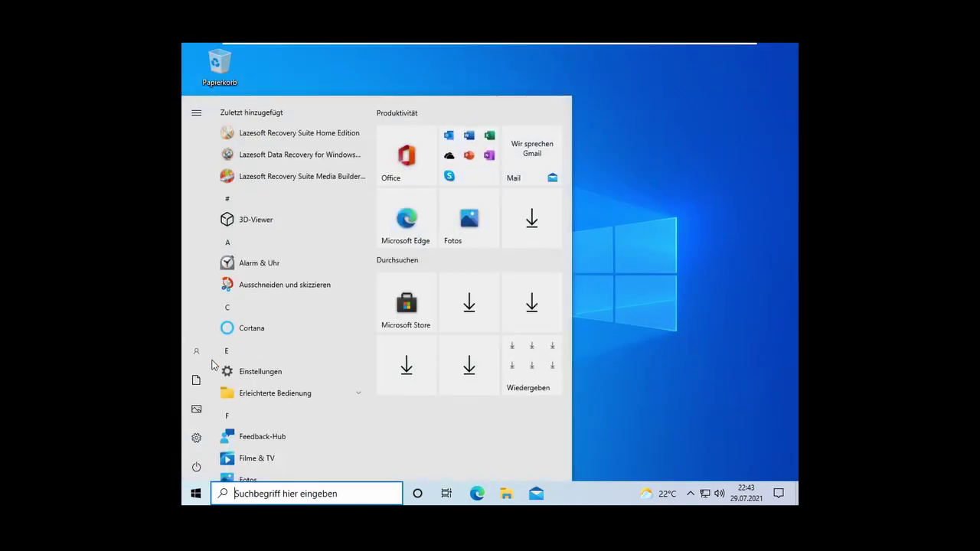
left_click(198, 351)
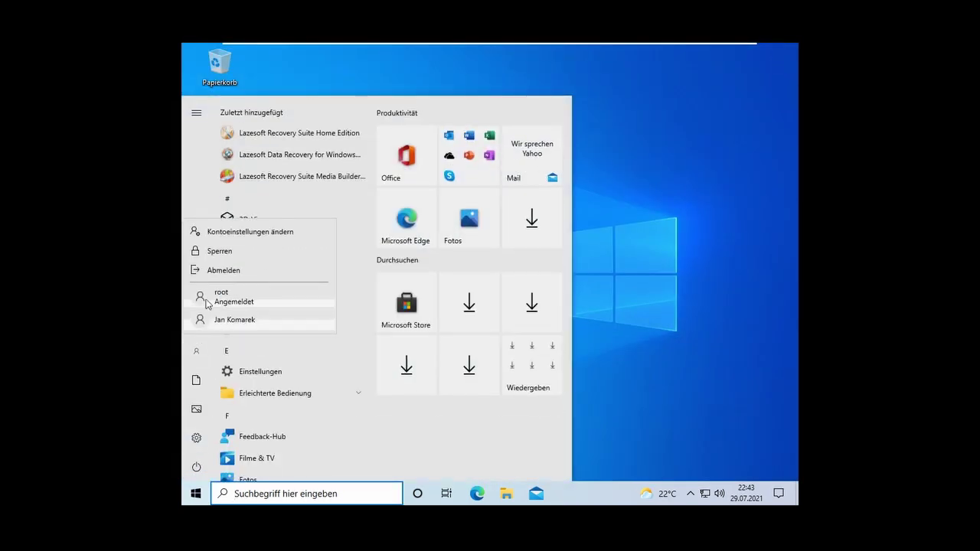
left_click(222, 270)
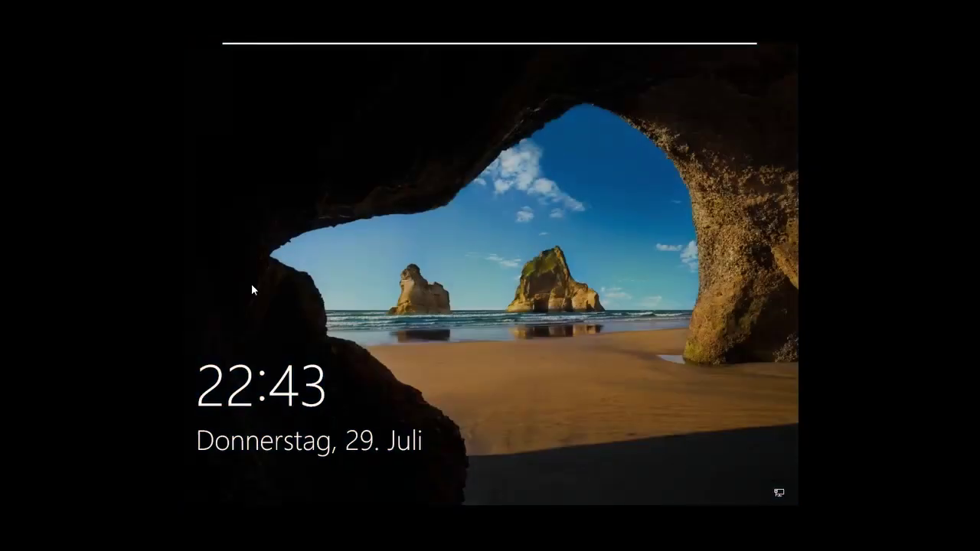
Dismiss the lock screen and sign in to MeinKonto by entering the new account password
left_click(251, 284)
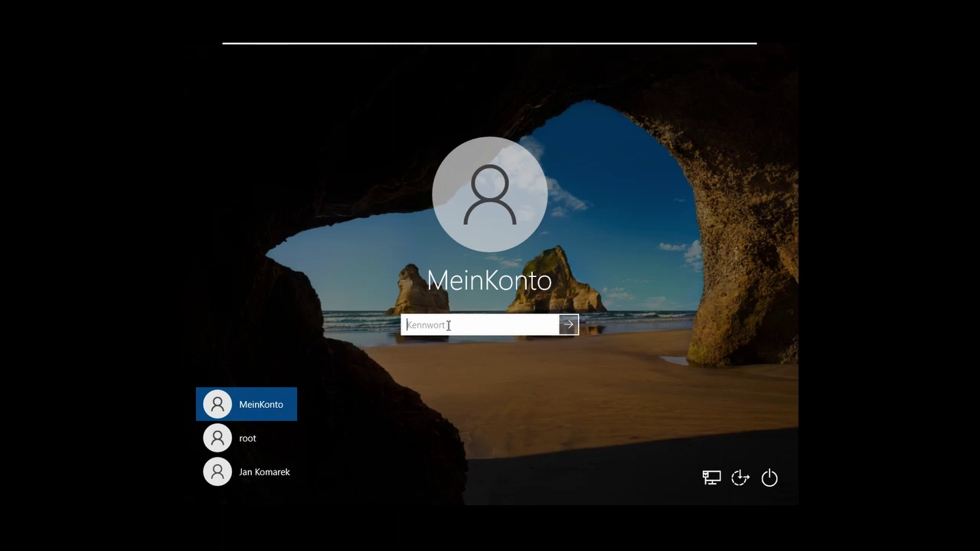
type("********")
left_click(568, 324)
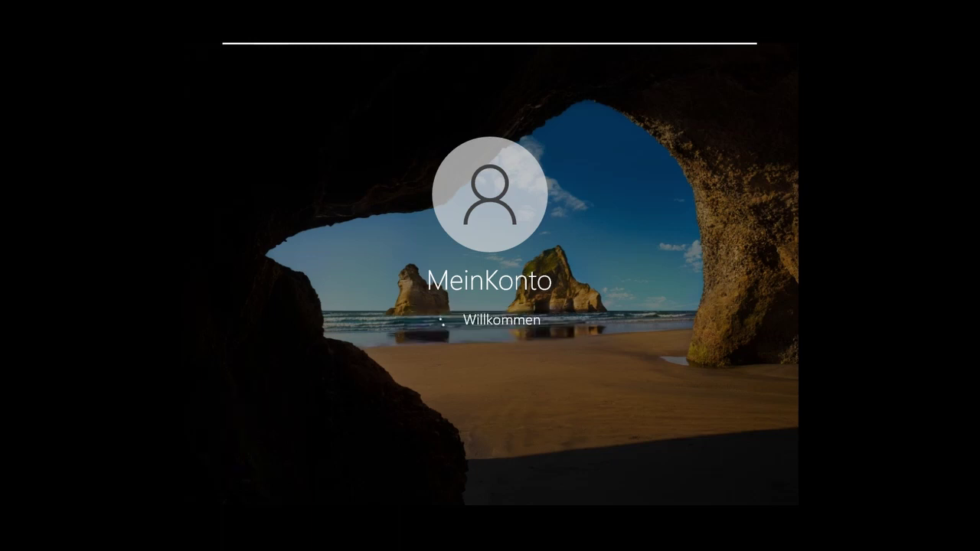